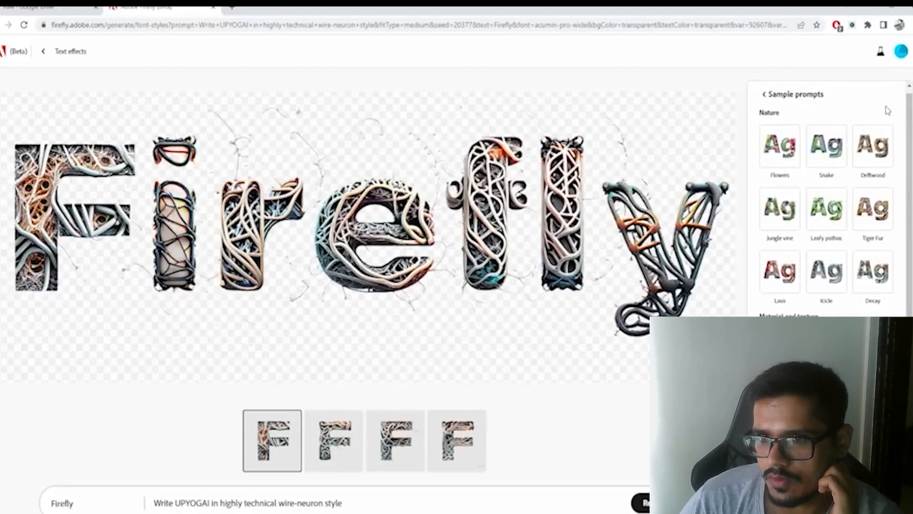
- Close the sample prompts list and replace the styled text with UPYOGAI
click(788, 97)
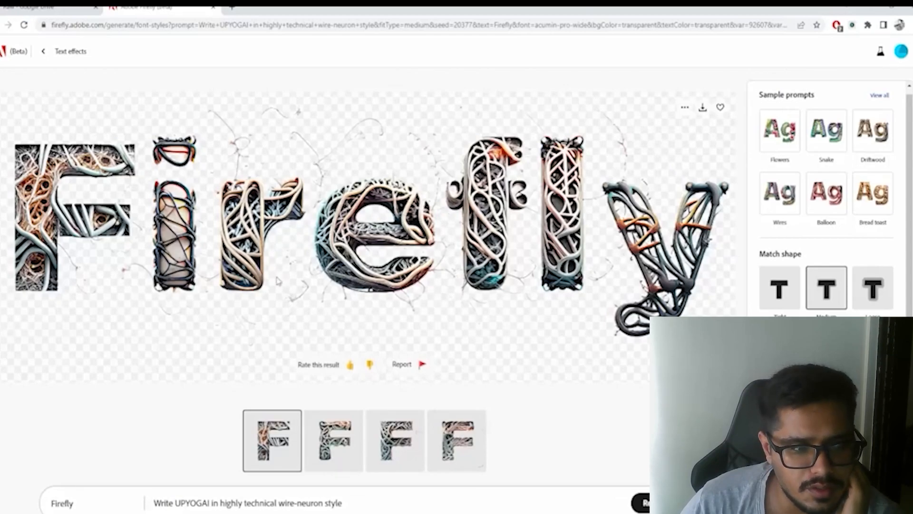
click(98, 495)
drag(98, 495, 44, 510)
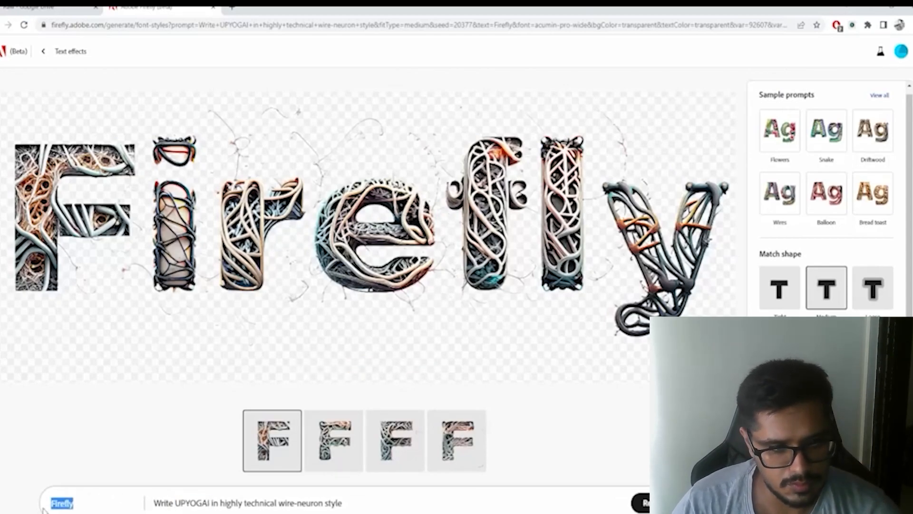
text(UPYOGAI)
- Shorten the effect prompt to "highly technical wire-neuron style, dark" and generate the text effect
double_click(202, 500)
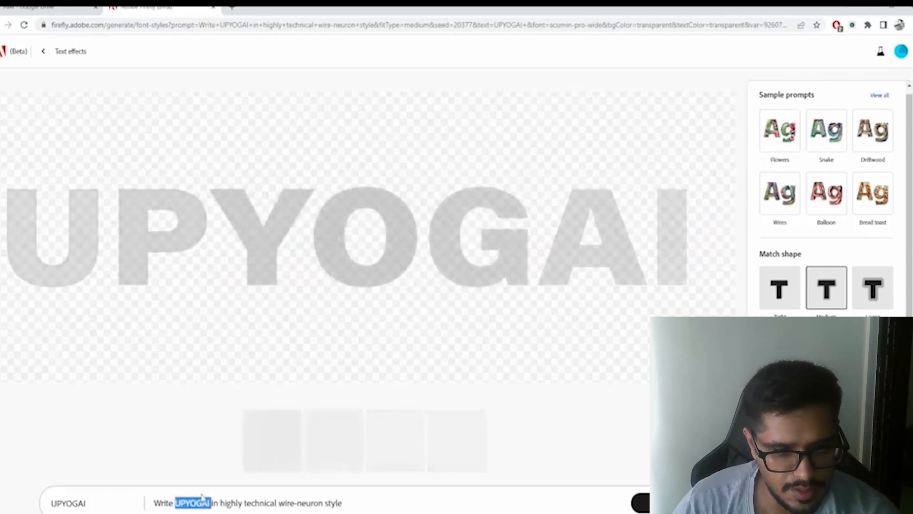
drag(219, 503, 148, 503)
key(BackSpace)
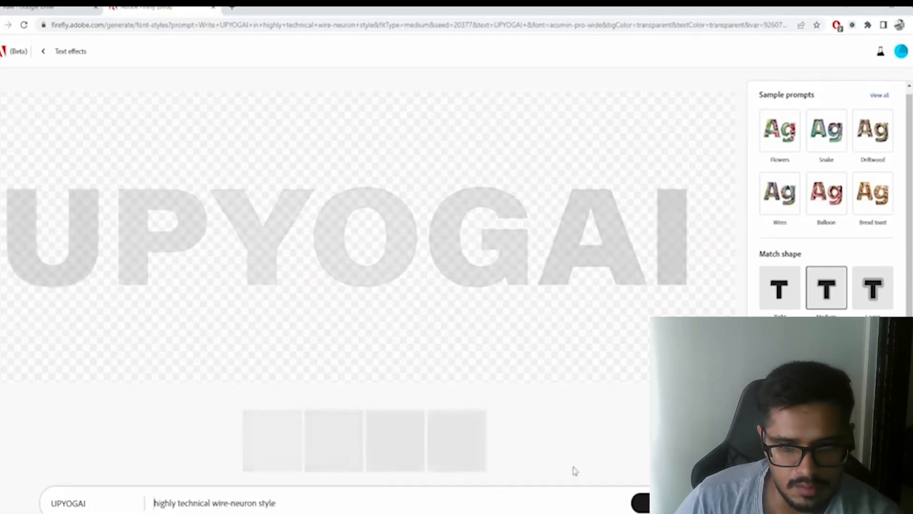
click(281, 495)
text(, dark)
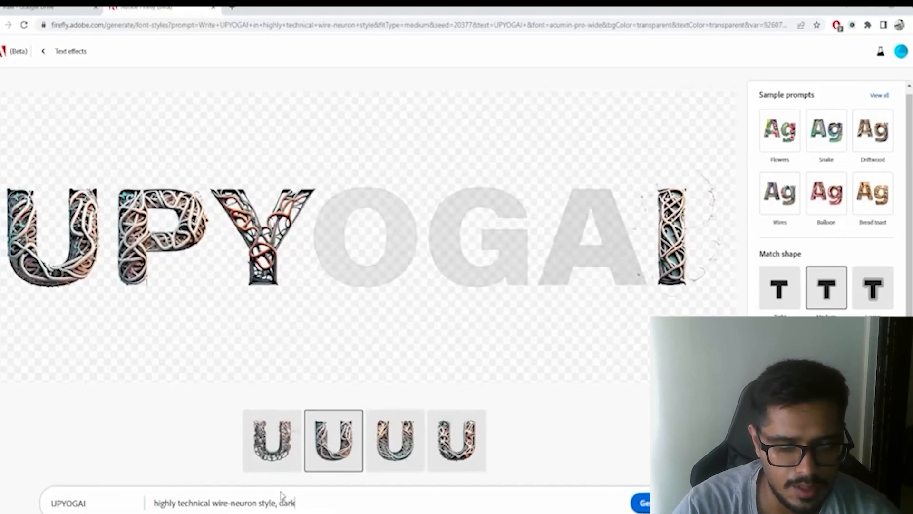
key(Return)
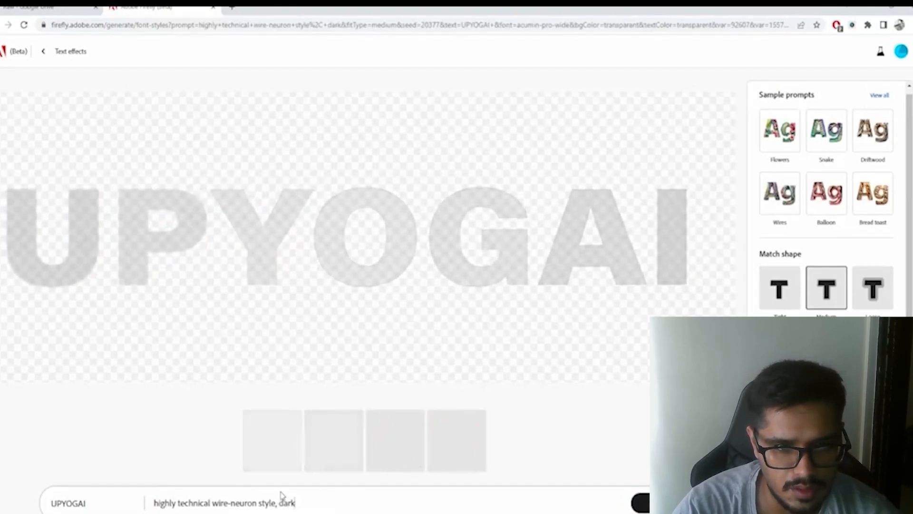
- Extend the prompt to "highly technical wire-neuron style, dark text, neon lights," and regenerate the text effect
text(, neon lights,)
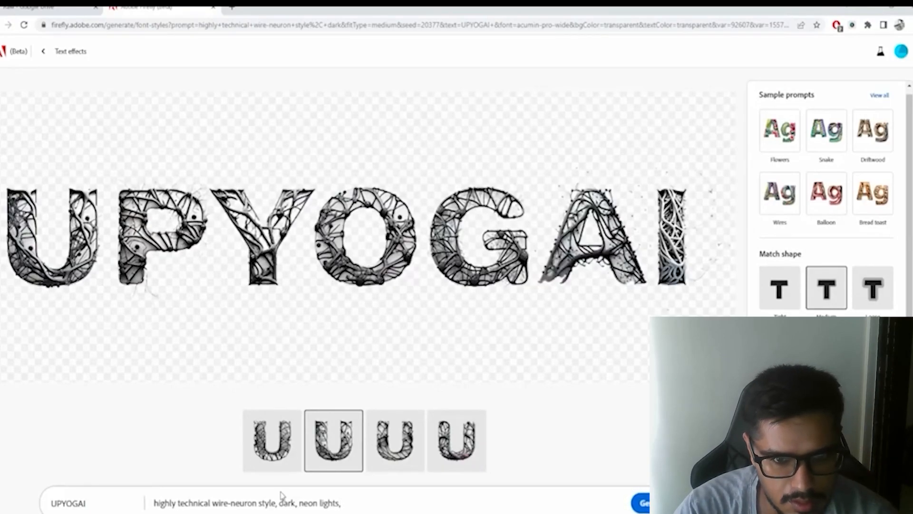
key(Return)
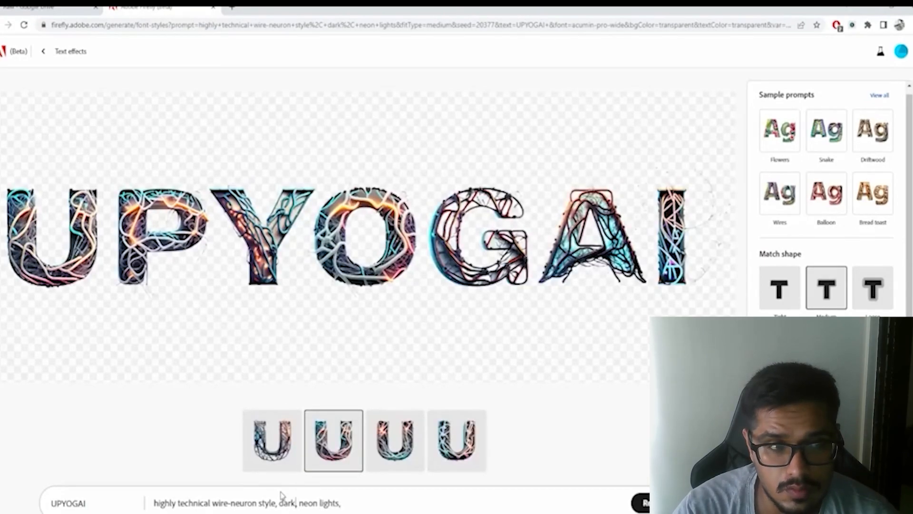
text(text)
key(Return)
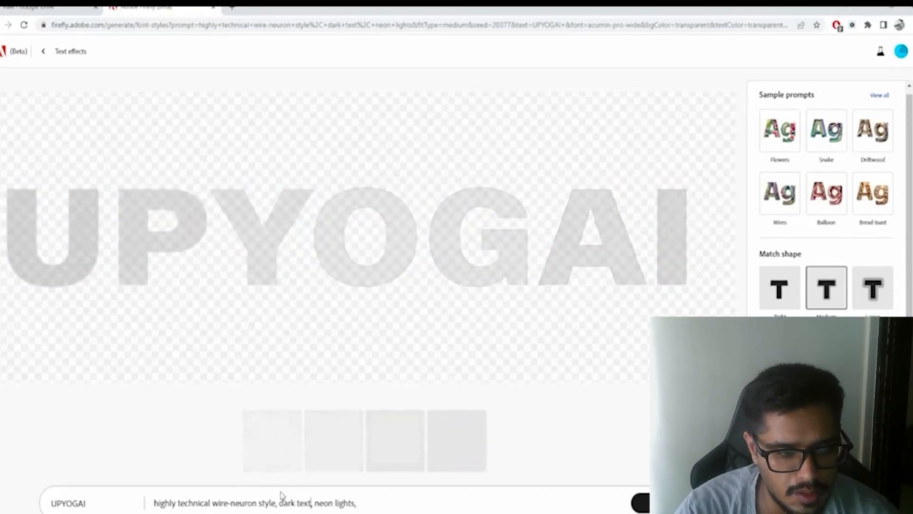
- Try extending the styled text to UPYOGAI.com, and restore it to UPYOGAI
click(119, 502)
text(.com)
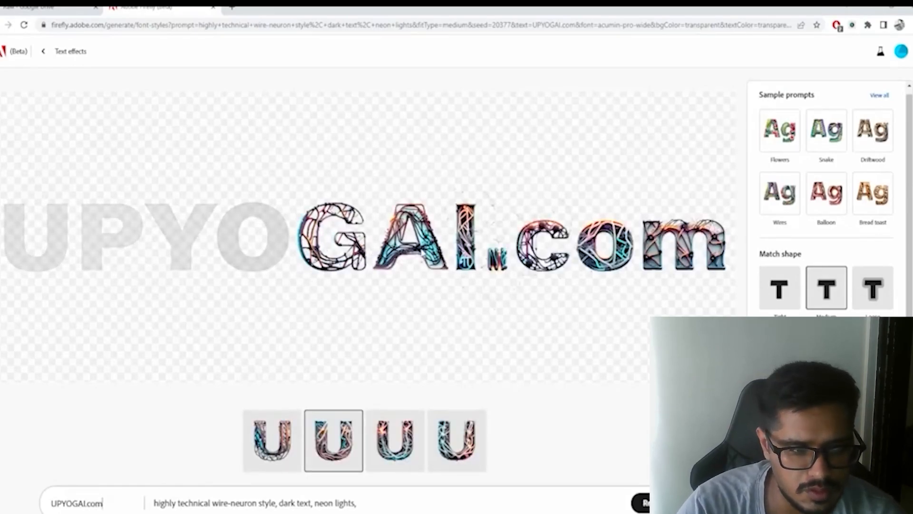
key(BackSpace)
key(BackSpace)
key(BackSpace)
key(BackSpace)
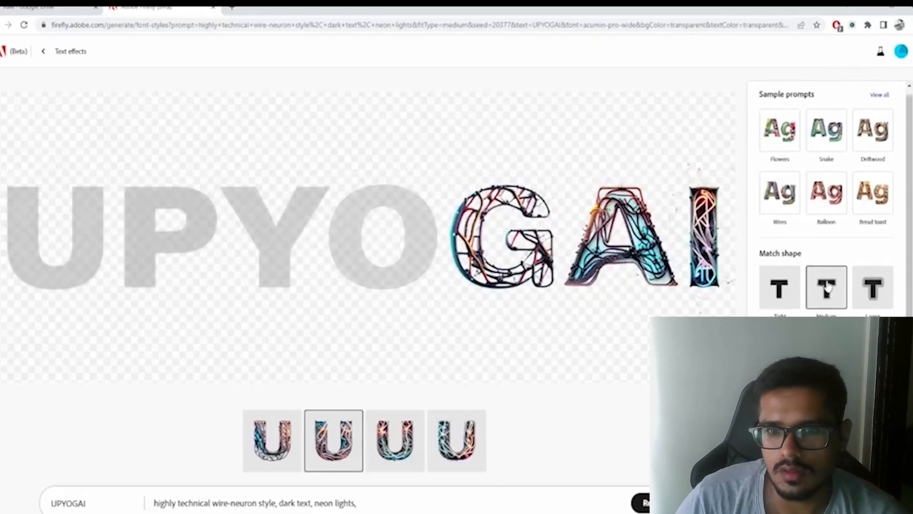
- Set the background colour of the text effect to black
scroll(828, 286, down, 2)
scroll(837, 285, down, 1)
click(780, 428)
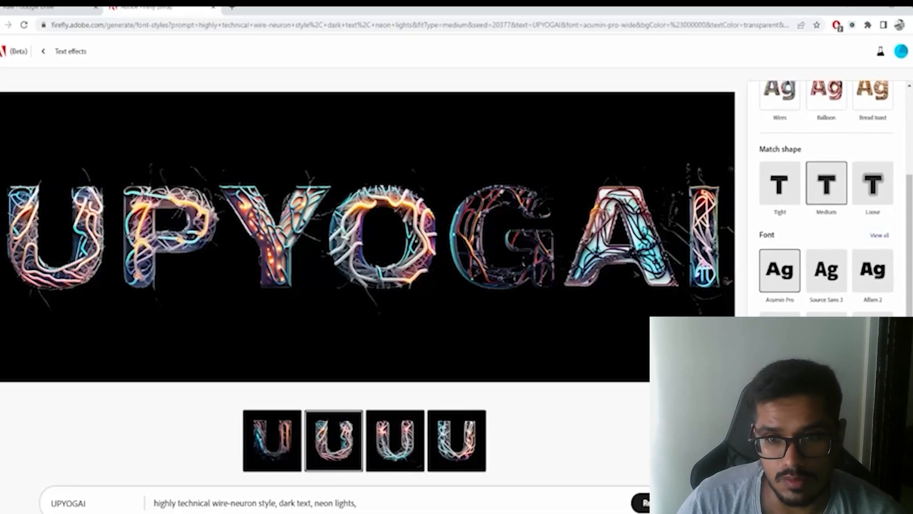
- Change the font to Source Sans 3 and set the match shape to Tight
click(826, 270)
scroll(851, 286, up, 1)
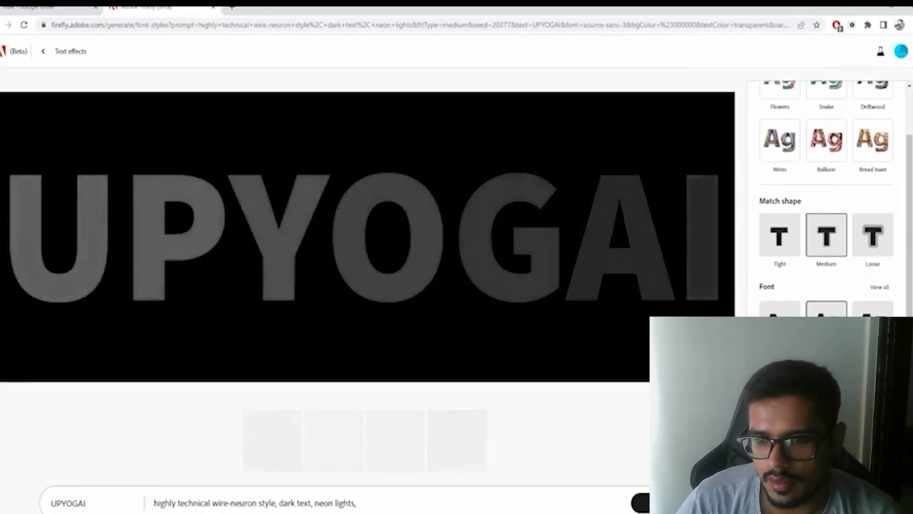
click(780, 235)
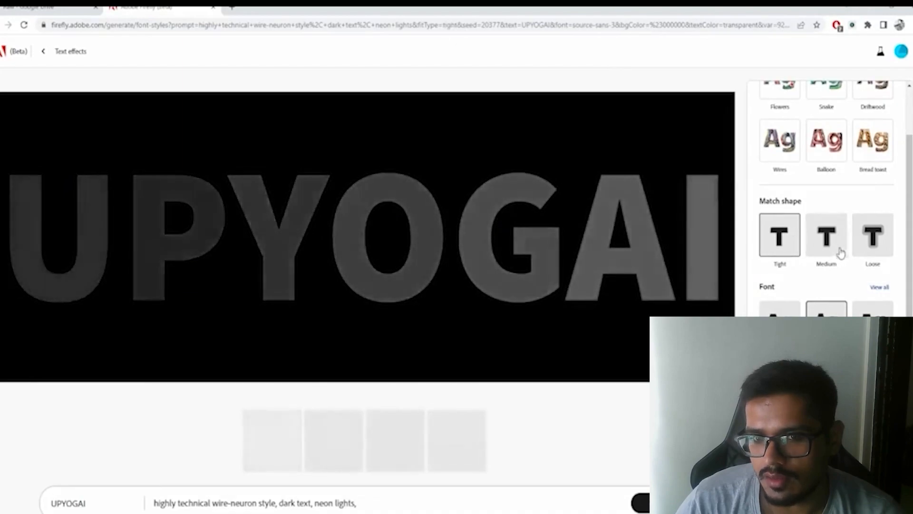
- Browse the full lists of fonts and sample prompts, and return to the main effect settings
click(880, 287)
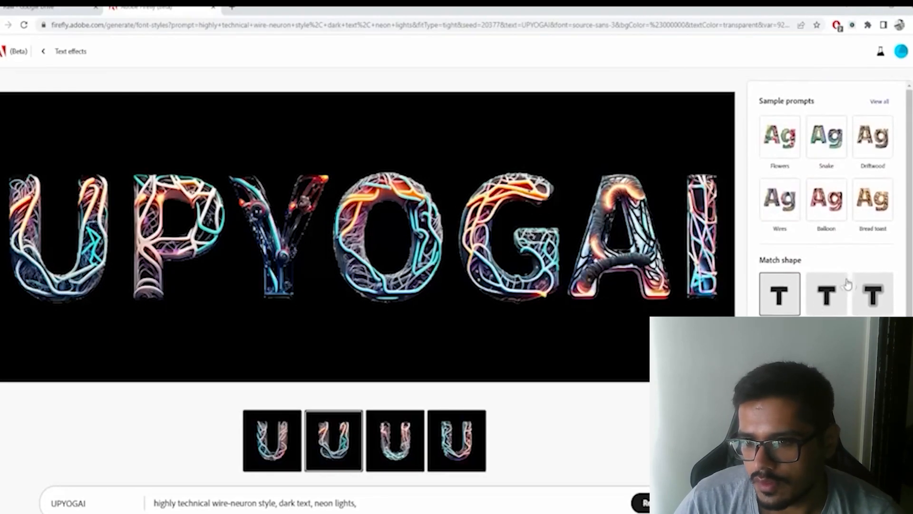
click(881, 102)
scroll(848, 295, down, 5)
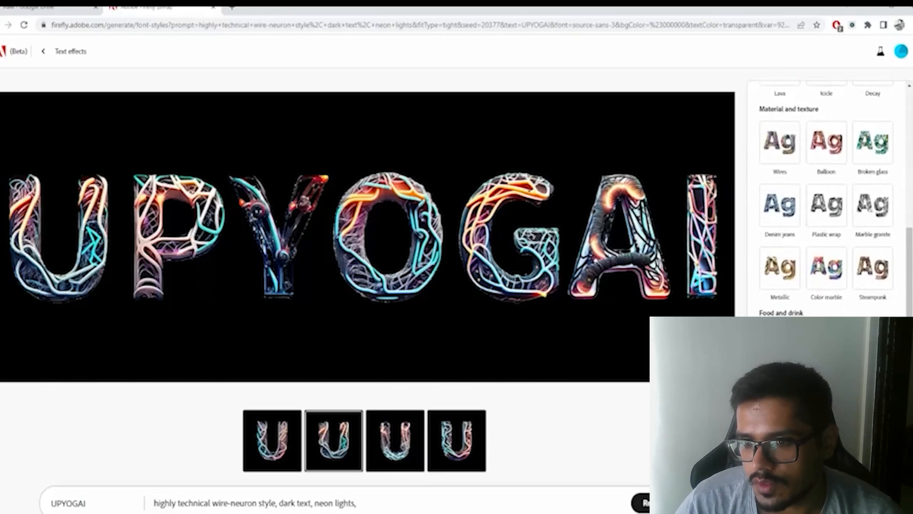
scroll(821, 173, up, 4)
click(779, 101)
- Try red, white and other background colours behind the text, and return to black
scroll(808, 214, down, 1)
click(804, 424)
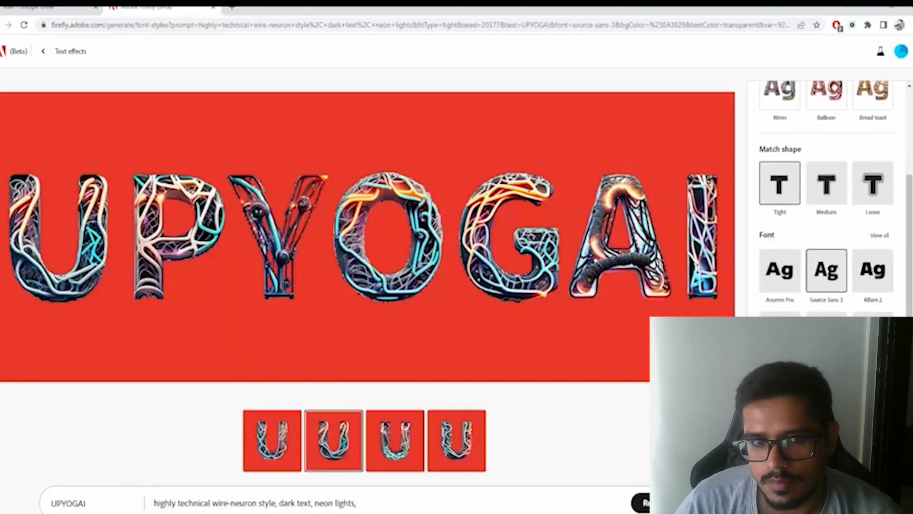
click(768, 423)
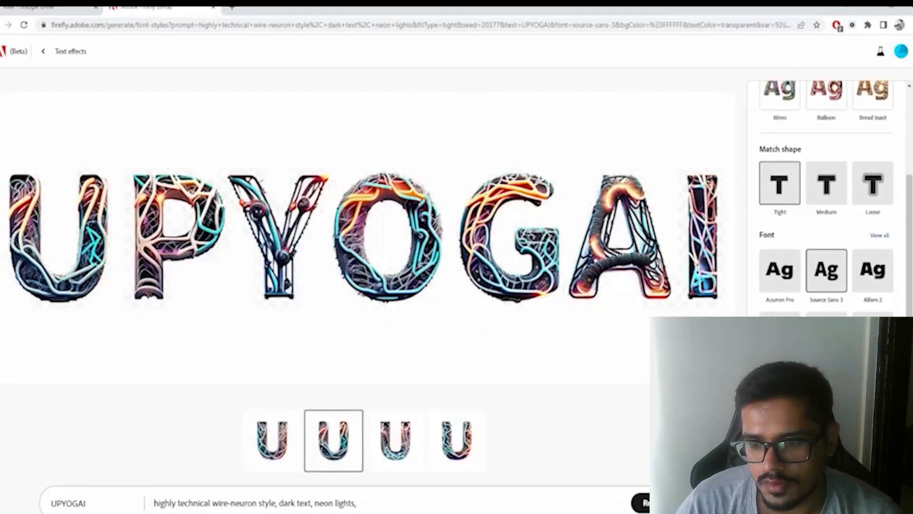
click(787, 423)
click(825, 424)
click(844, 424)
- Rate the generated text effect positively and download it, accepting the inclusion of Content Credentials
scroll(825, 285, up, 3)
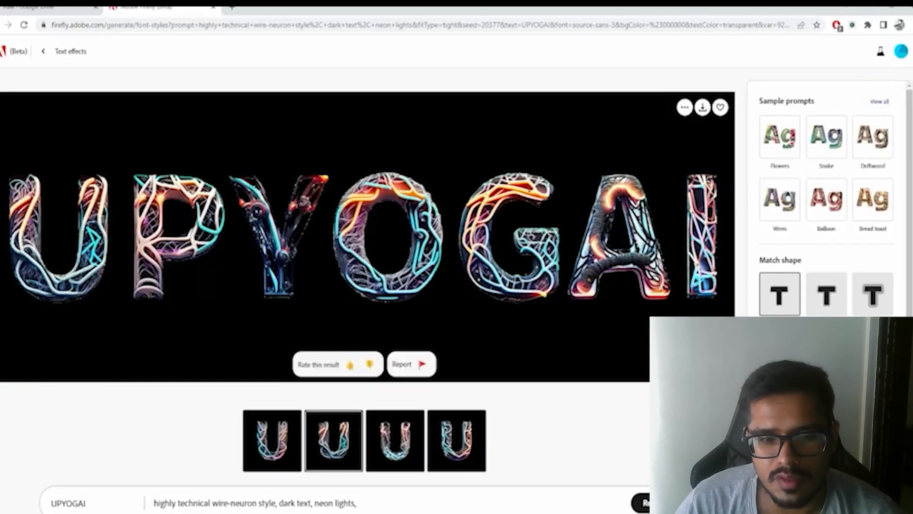
click(350, 363)
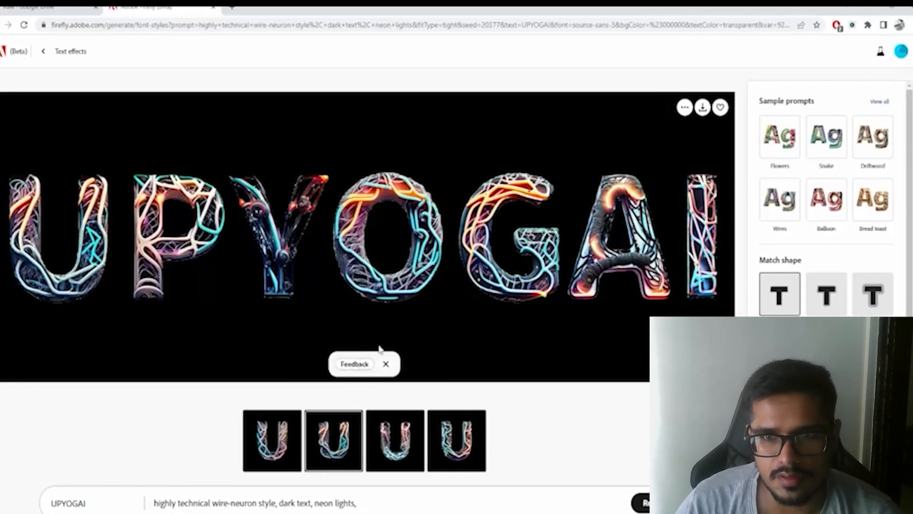
click(703, 107)
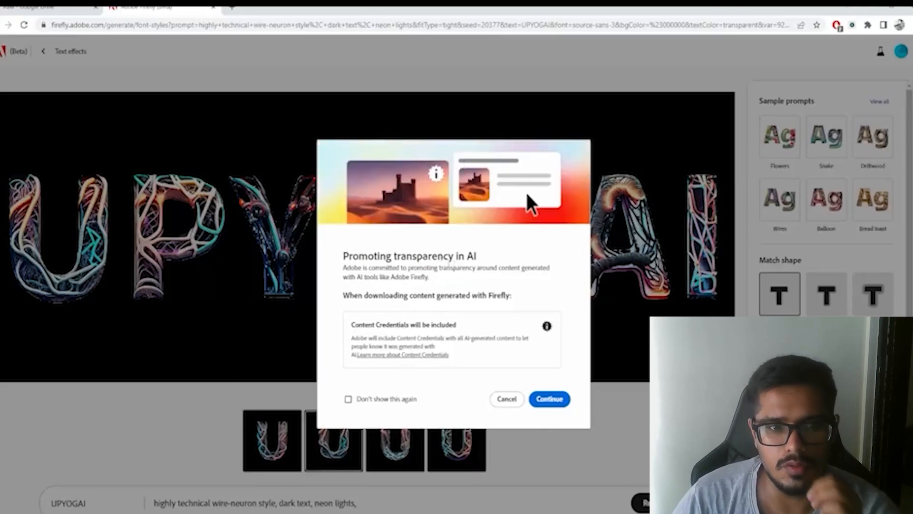
click(540, 402)
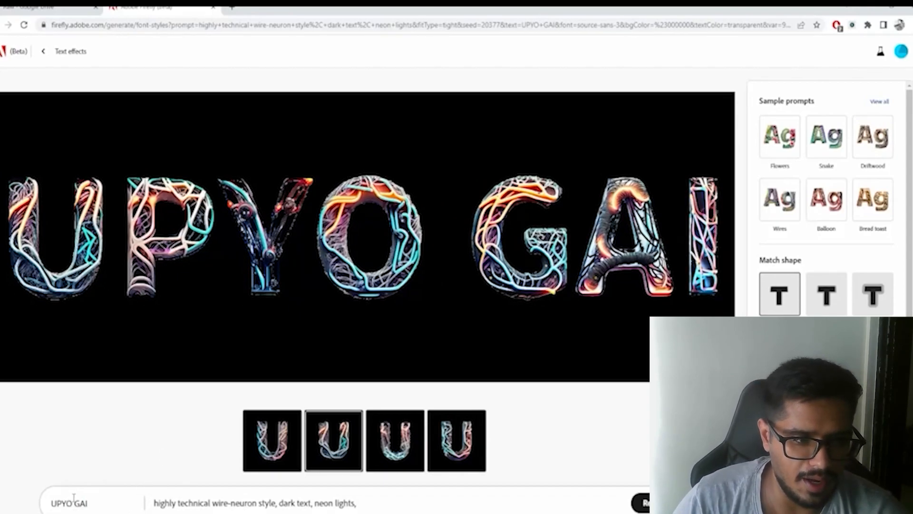
- Try the styled text as UPYO-GAI, UPYOGAI and OGAI
key(BackSpace)
text(-)
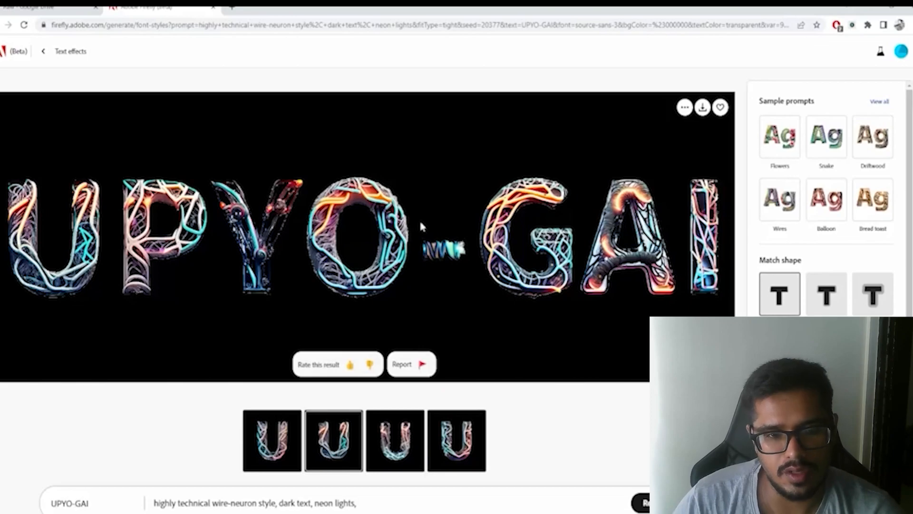
key(BackSpace)
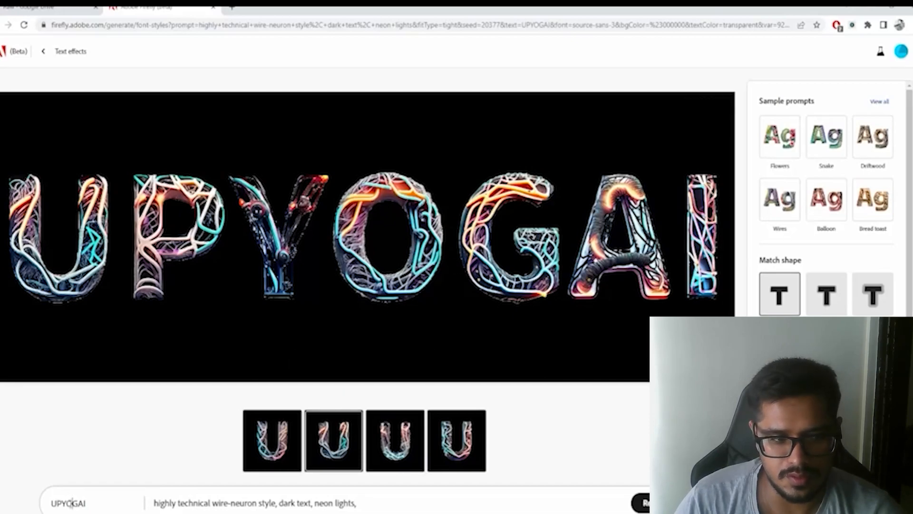
key(BackSpace)
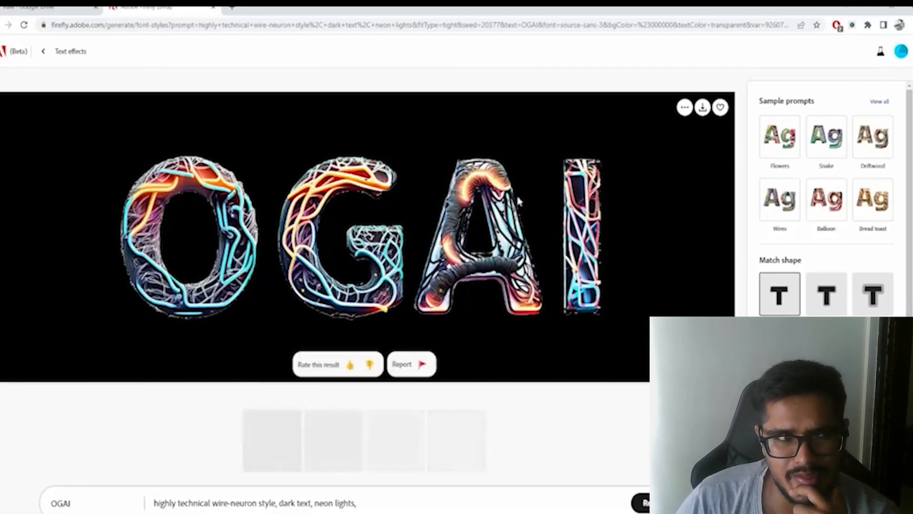
- Leave Text effects for the Firefly home page and open the Generative fill tool
click(45, 51)
scroll(263, 271, up, 7)
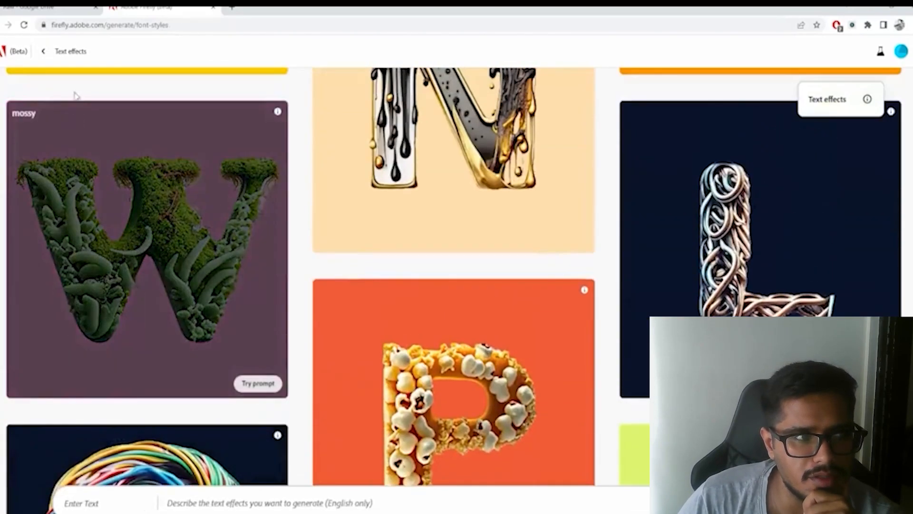
click(45, 52)
scroll(269, 285, down, 2)
text(painting of mountains and trees)
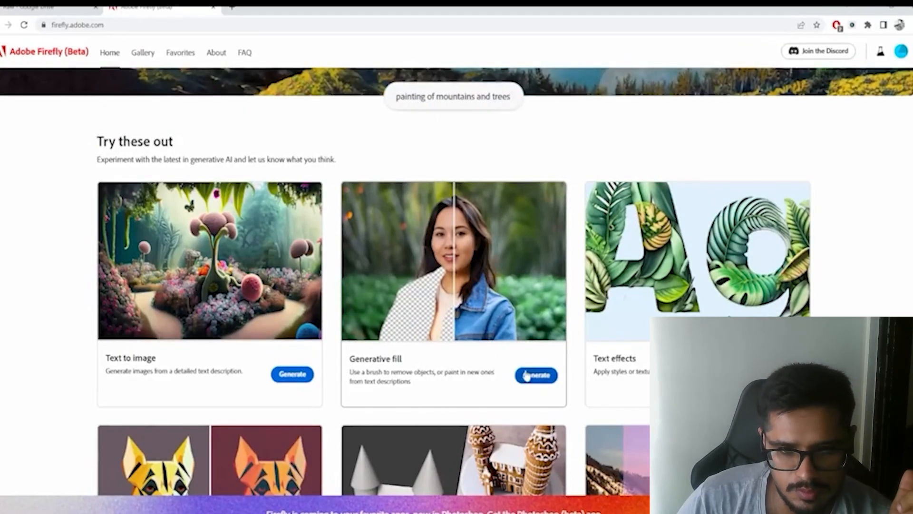
click(528, 375)
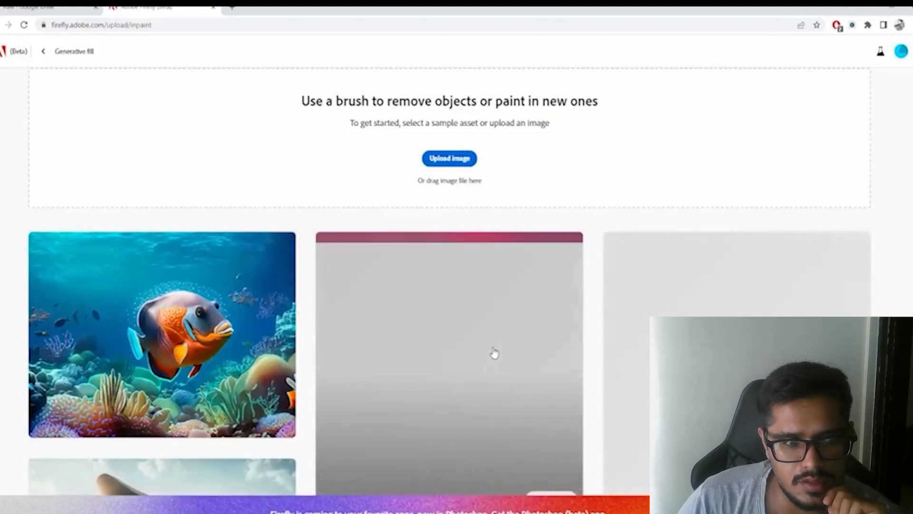
- Upload the photo of the wrecked black car and remove its background
click(464, 164)
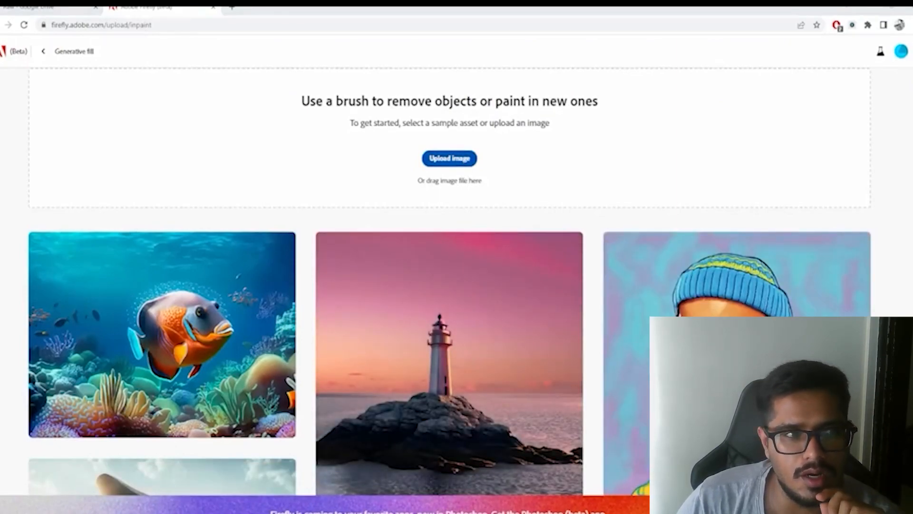
double_click(379, 287)
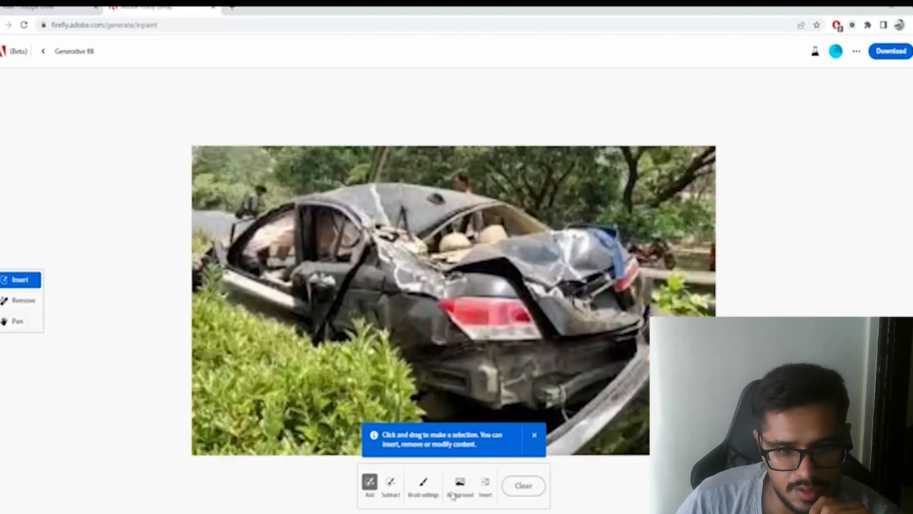
click(459, 436)
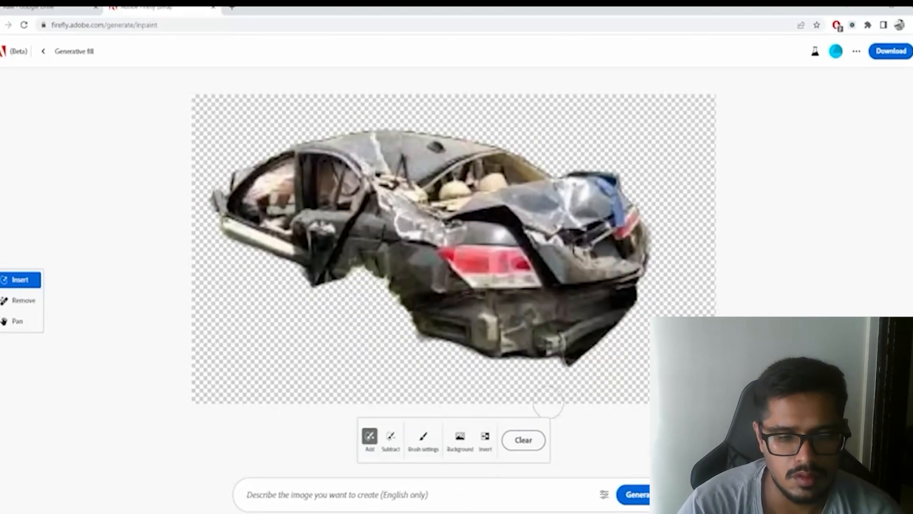
- Generate a new background for the car without a prompt, compare the four variations and select the first
click(635, 495)
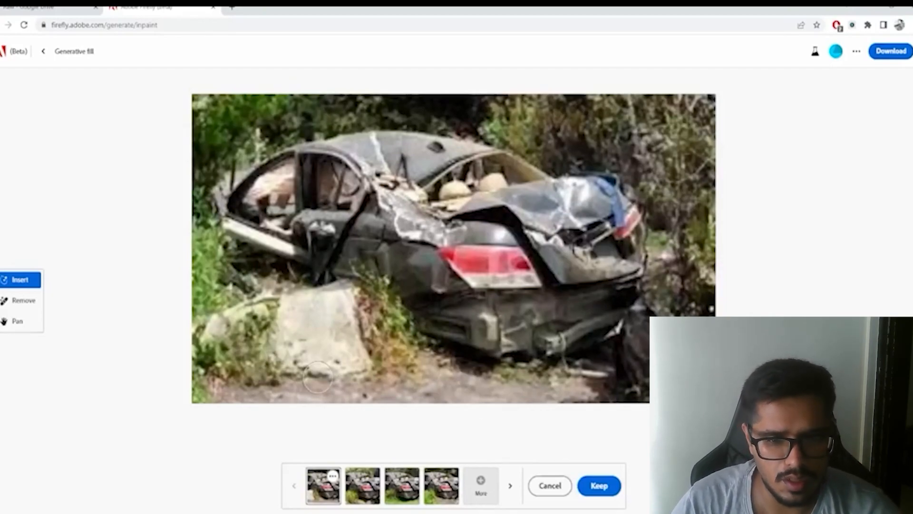
click(362, 485)
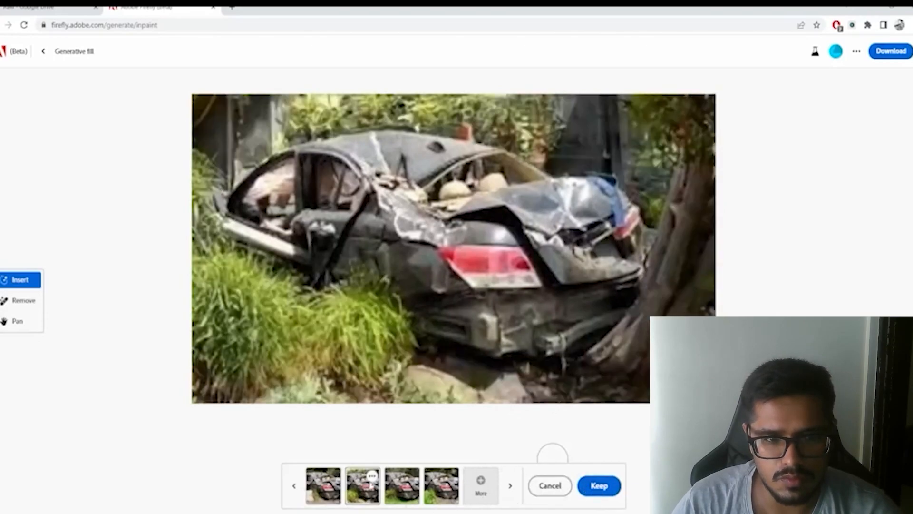
click(402, 485)
click(438, 489)
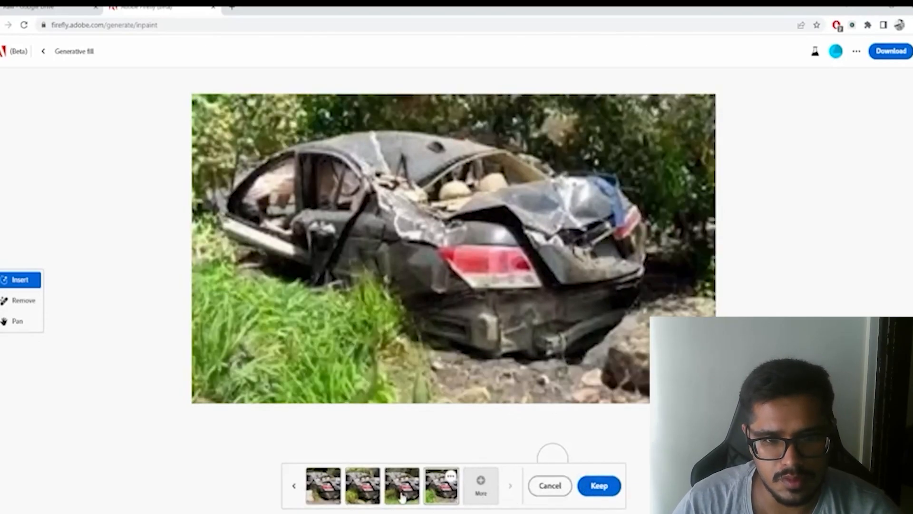
click(312, 492)
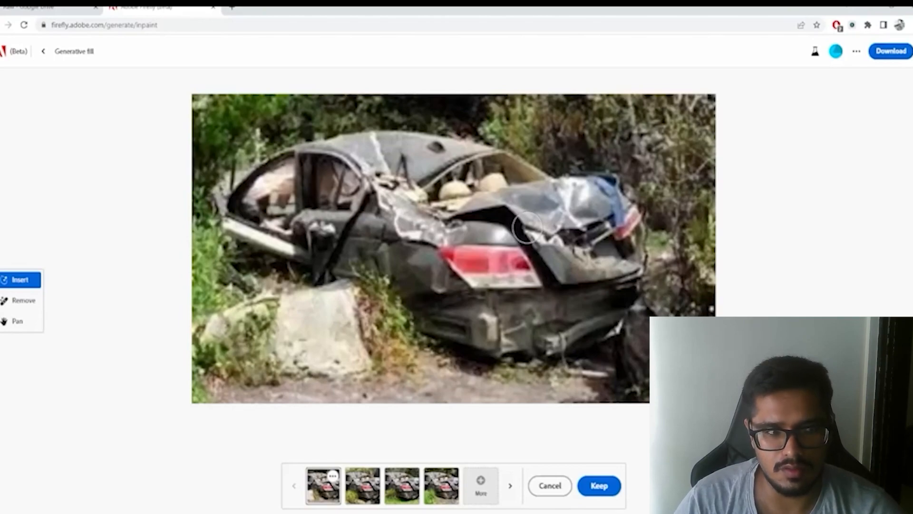
- Leave Generative fill, open the Text to image tool and load the "hauntingly beautiful" "expressionist" "evening in the forest" sample prompt
click(41, 57)
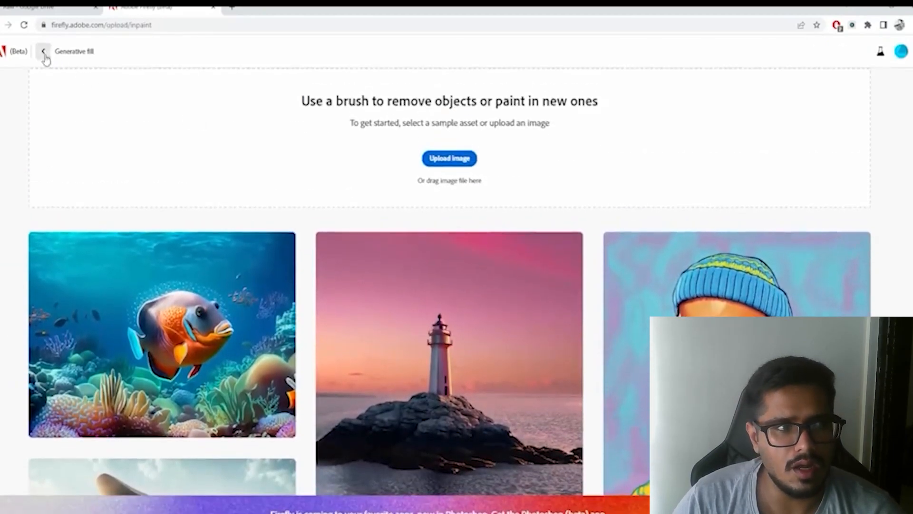
click(45, 58)
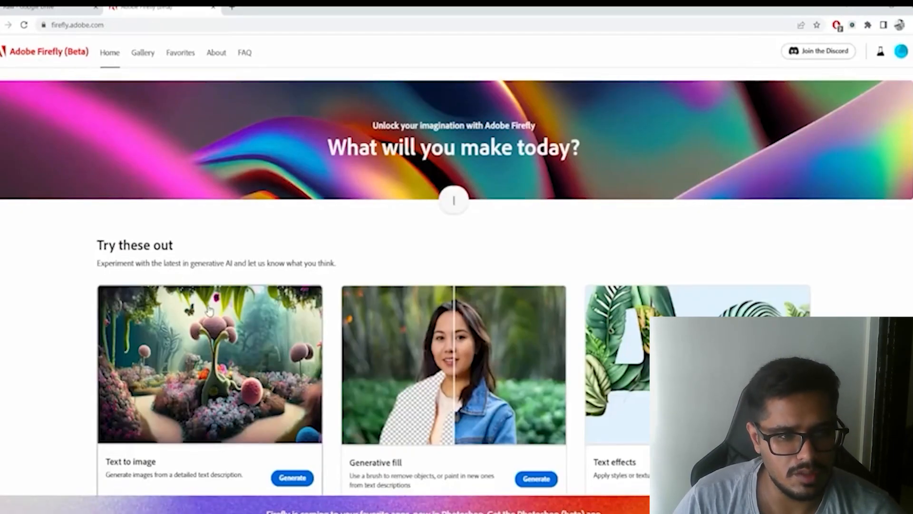
click(209, 310)
scroll(618, 266, down, 3)
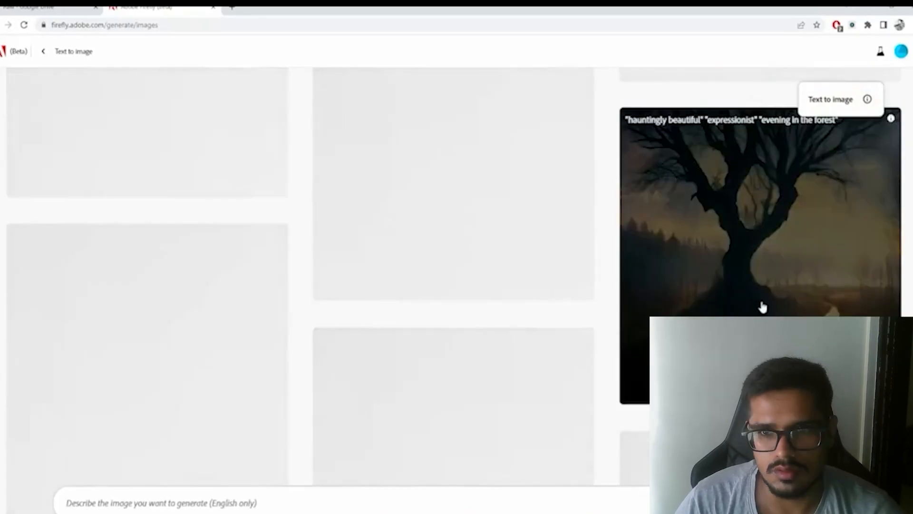
click(738, 308)
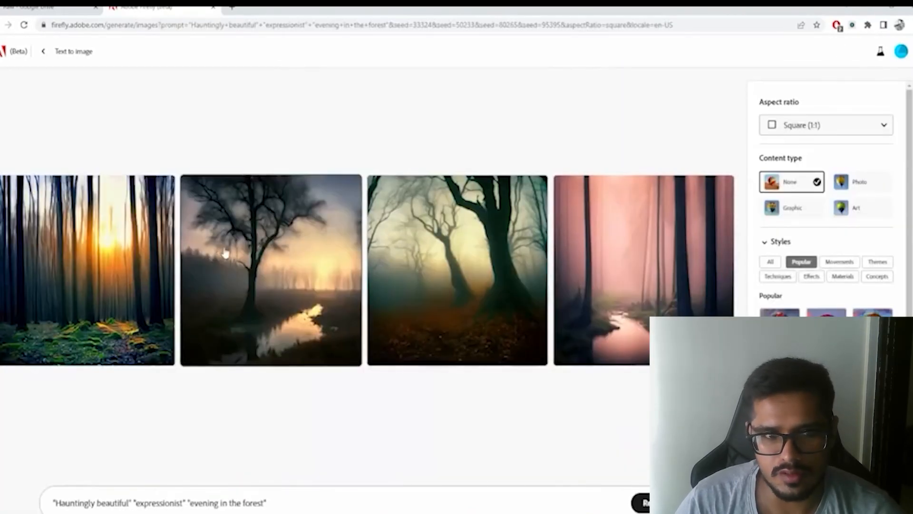
- Download the second forest image, showing the lone tree beside the stream, and close its enlarged preview
click(309, 275)
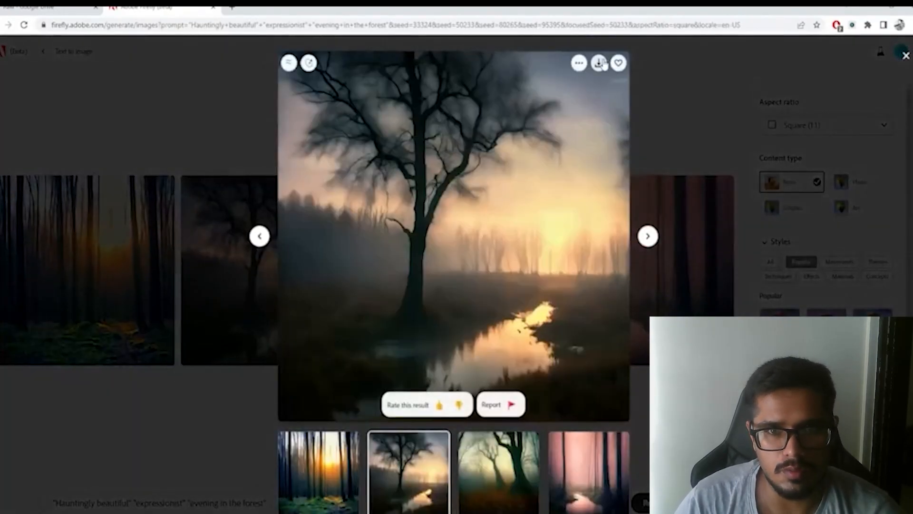
click(598, 62)
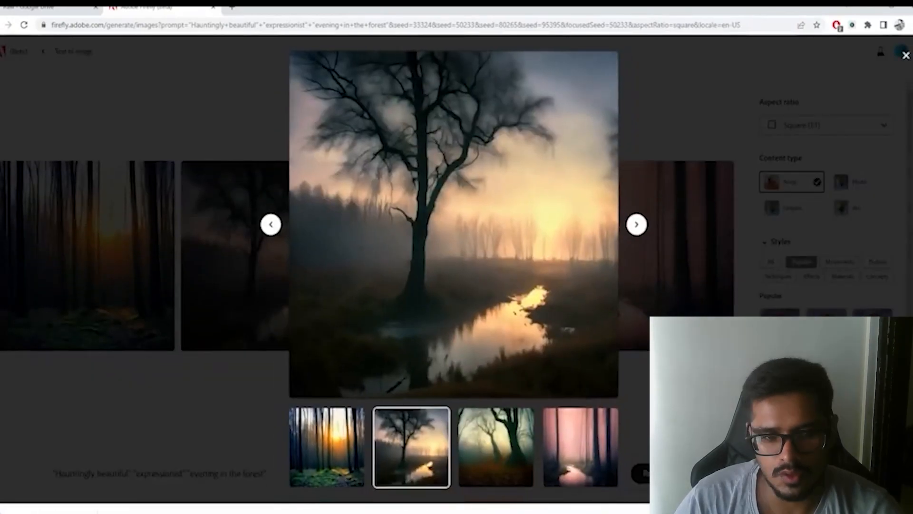
click(157, 291)
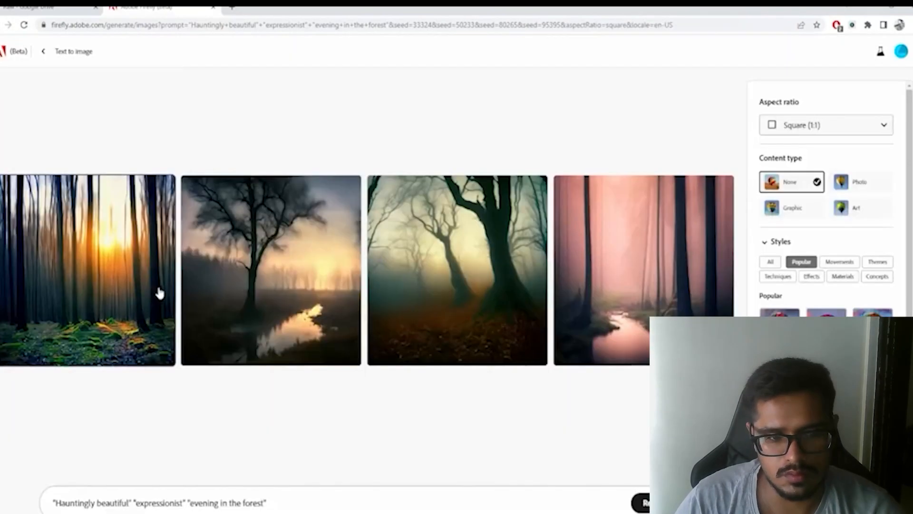
- Return to the Firefly home page, open Generative fill and upload the downloaded tree image
click(43, 51)
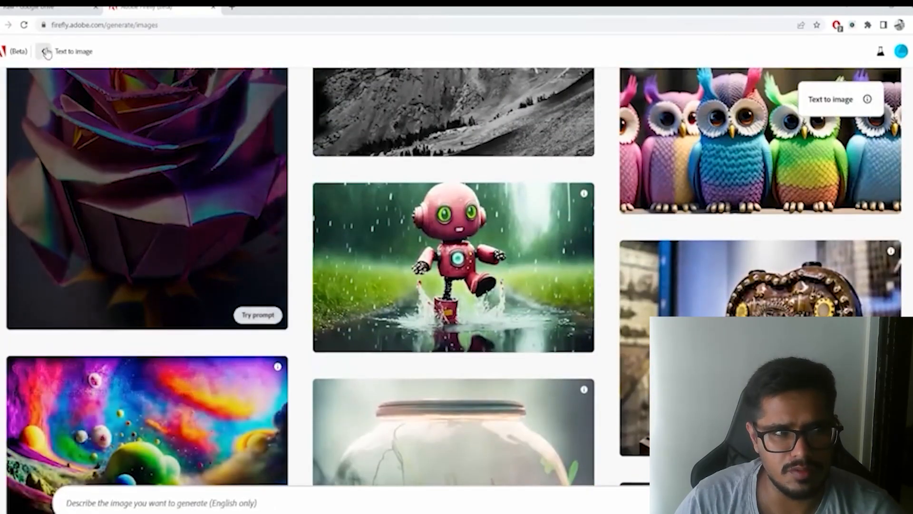
click(44, 51)
scroll(466, 328, down, 1)
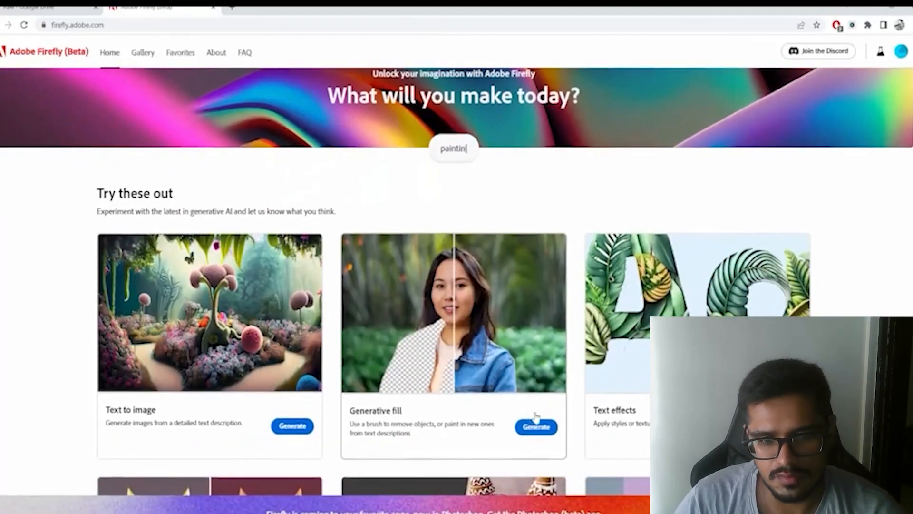
click(534, 426)
click(447, 161)
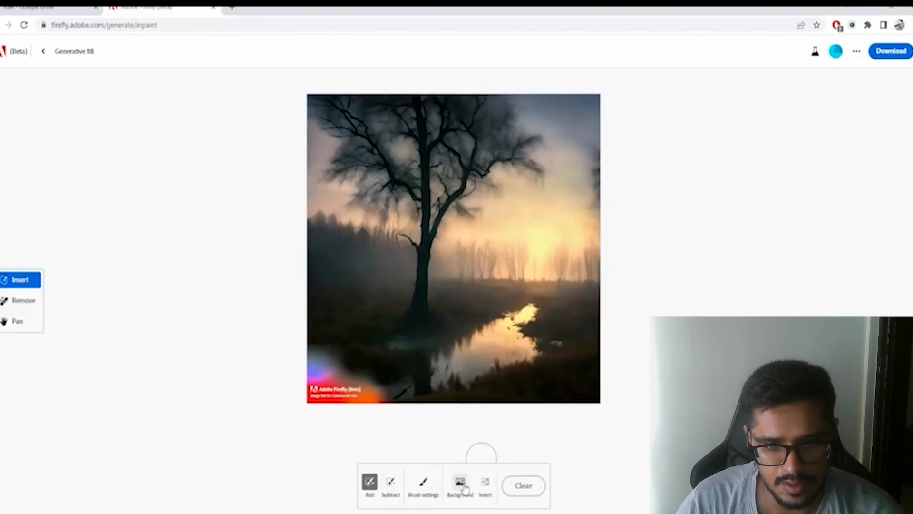
- Brush over the Adobe Firefly watermark in the image's lower-left corner and generate its removal
click(390, 484)
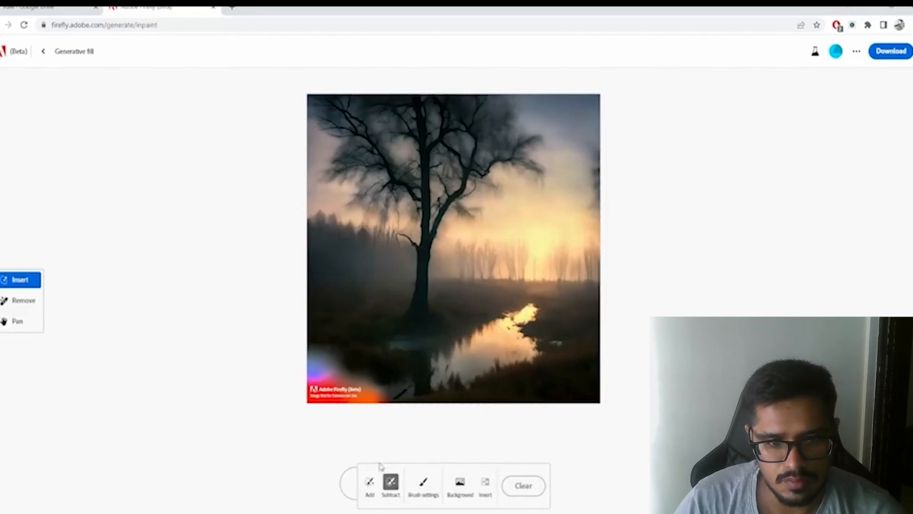
mouse_move(375, 394)
mouse_down()
mouse_move(318, 378)
mouse_move(321, 385)
mouse_move(321, 365)
mouse_move(370, 402)
mouse_up()
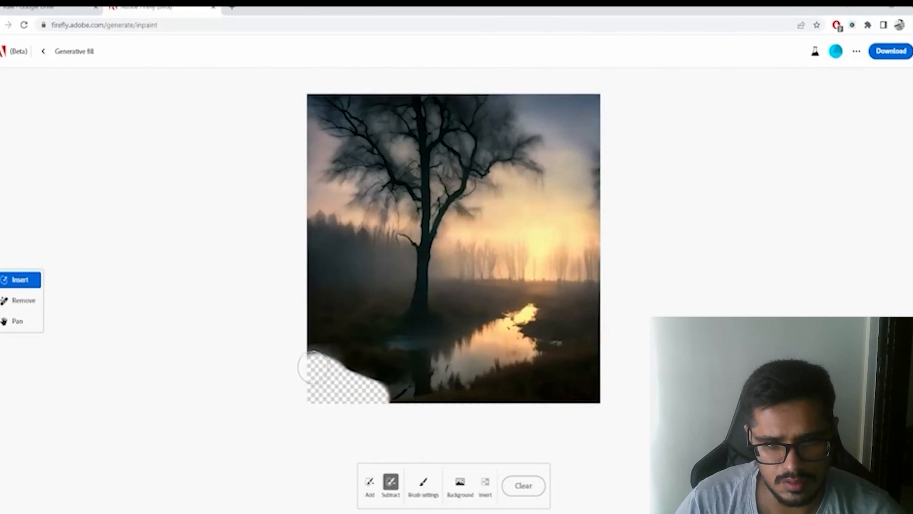
click(512, 446)
mouse_move(349, 378)
mouse_down()
mouse_move(362, 409)
mouse_move(321, 366)
mouse_move(324, 375)
mouse_up()
mouse_move(333, 397)
mouse_down()
mouse_move(346, 472)
mouse_move(333, 384)
mouse_up()
click(333, 384)
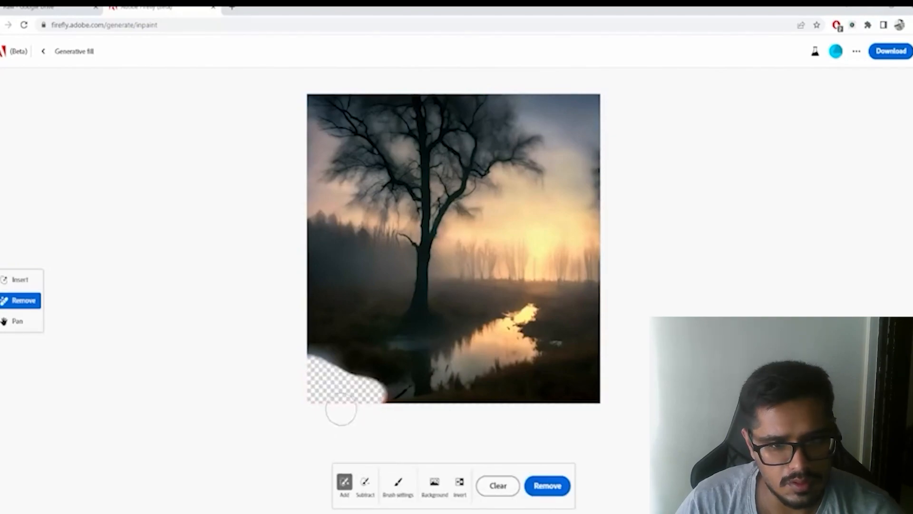
click(552, 490)
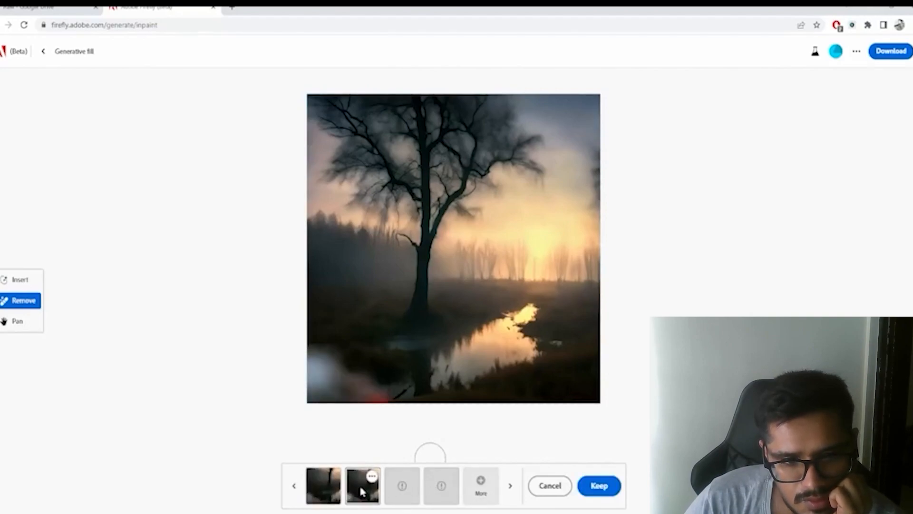
- Compare the watermark removal results, generate more variations and keep the third one of the new batch
click(412, 489)
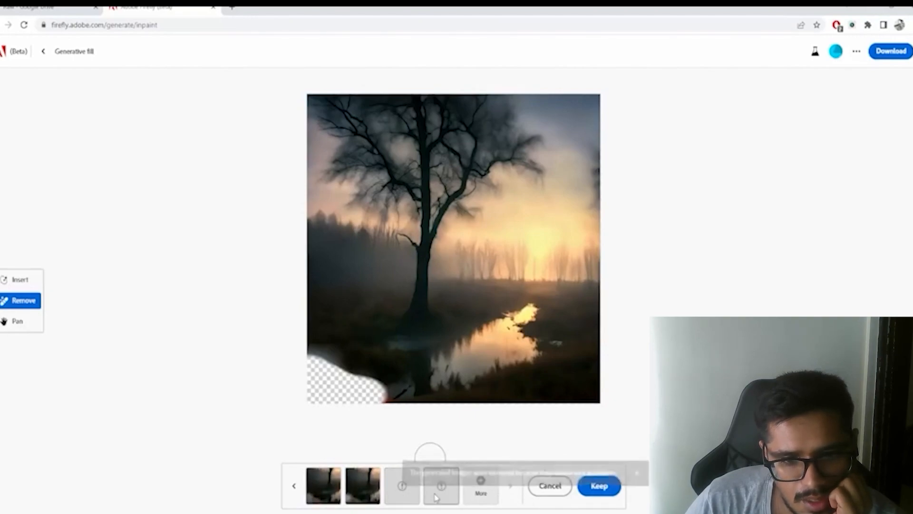
click(354, 493)
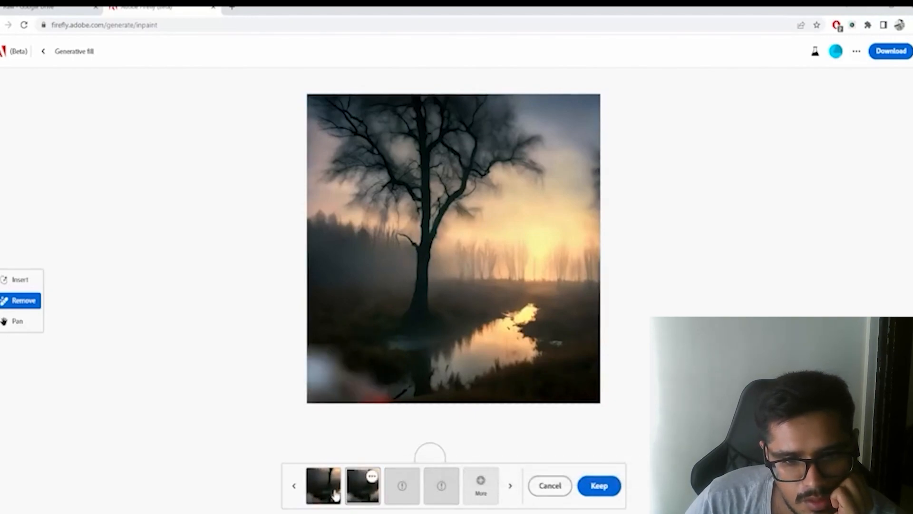
click(336, 495)
click(510, 485)
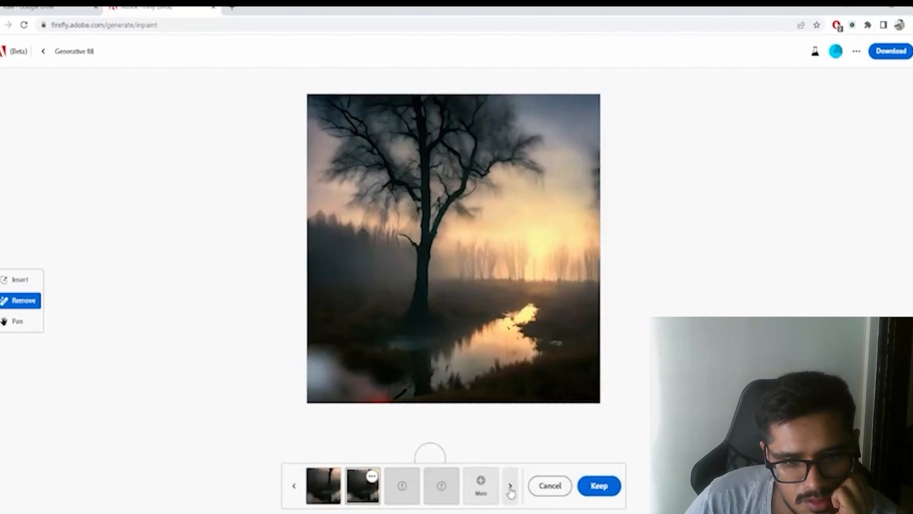
click(471, 493)
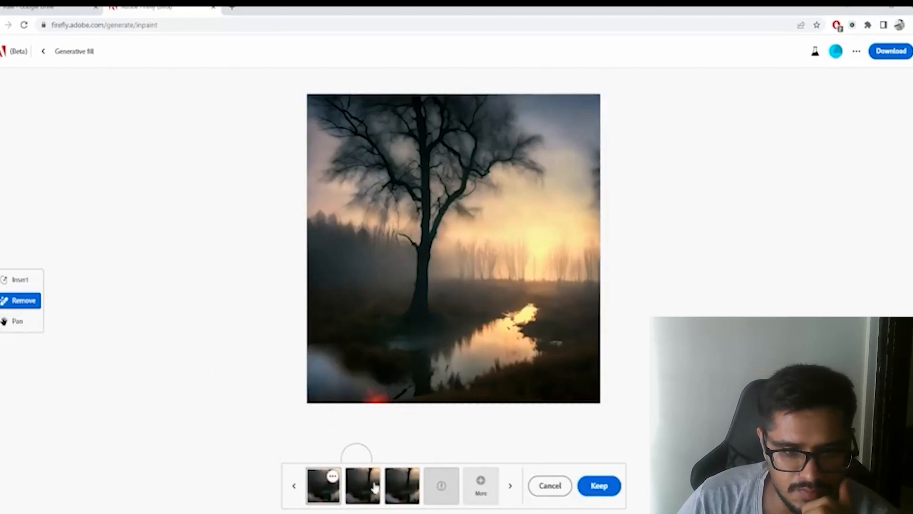
click(399, 488)
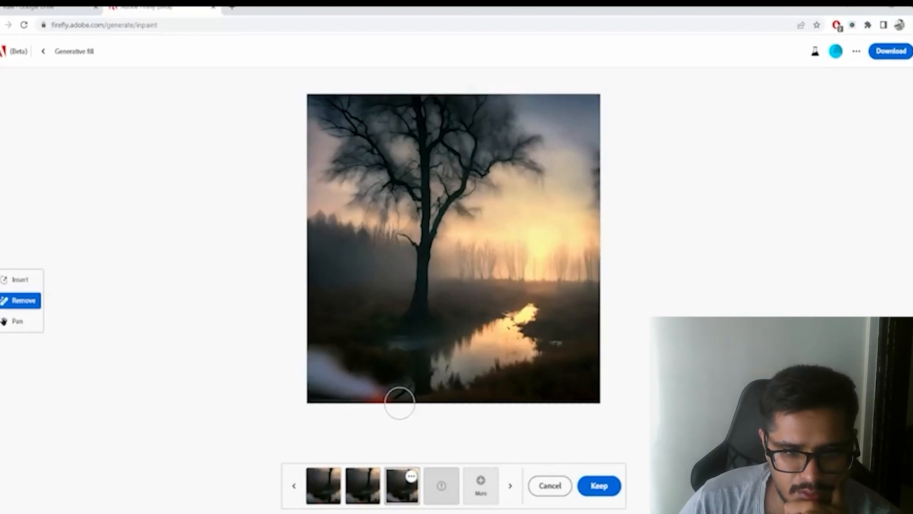
click(585, 486)
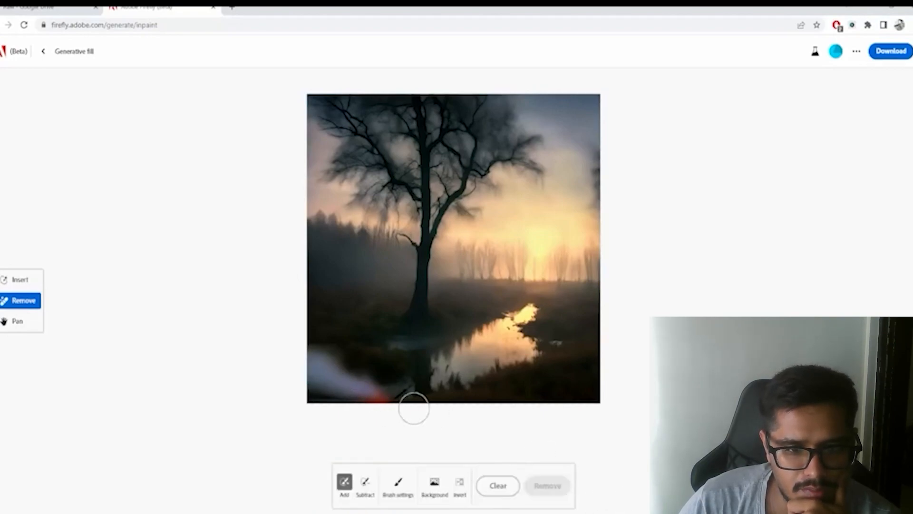
- Remove the leftover white and red smudges along the image's lower-left edge and keep the first result
mouse_move(384, 400)
mouse_down()
mouse_move(307, 368)
mouse_move(362, 374)
mouse_move(394, 398)
mouse_move(418, 398)
mouse_move(306, 390)
mouse_move(452, 403)
mouse_up()
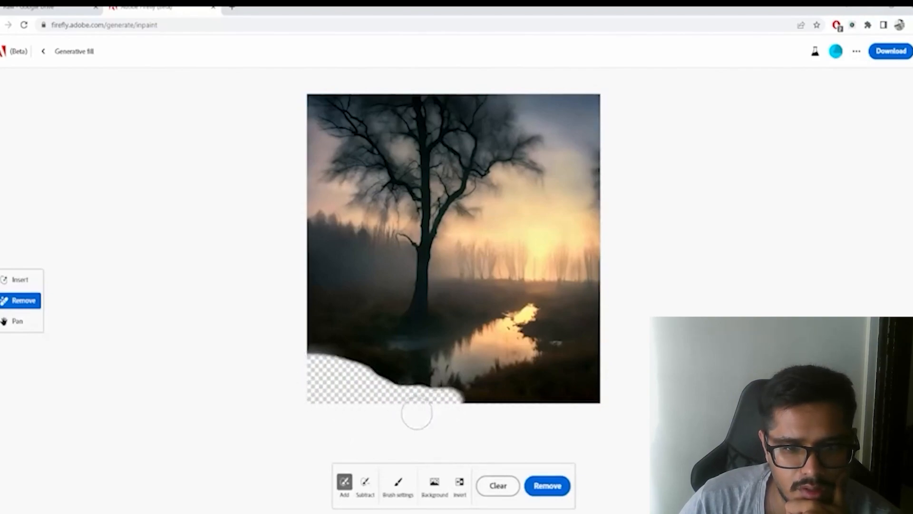
click(551, 494)
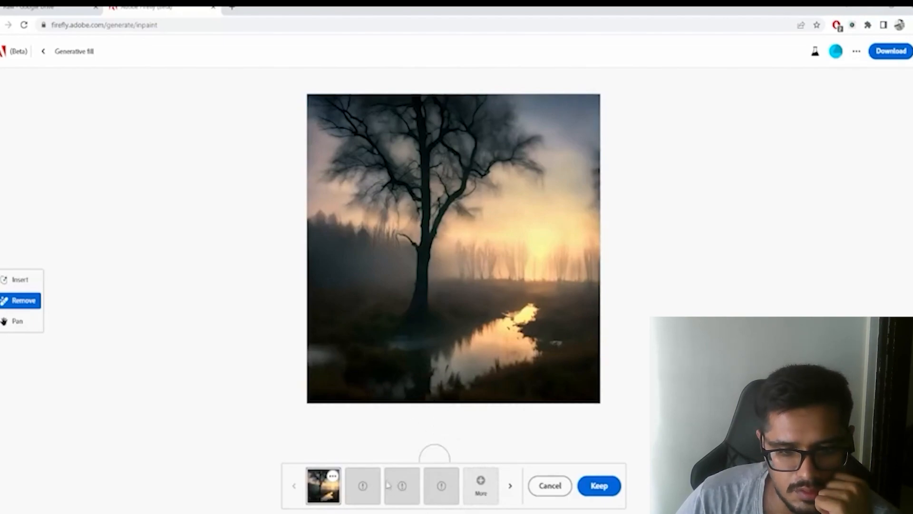
click(403, 486)
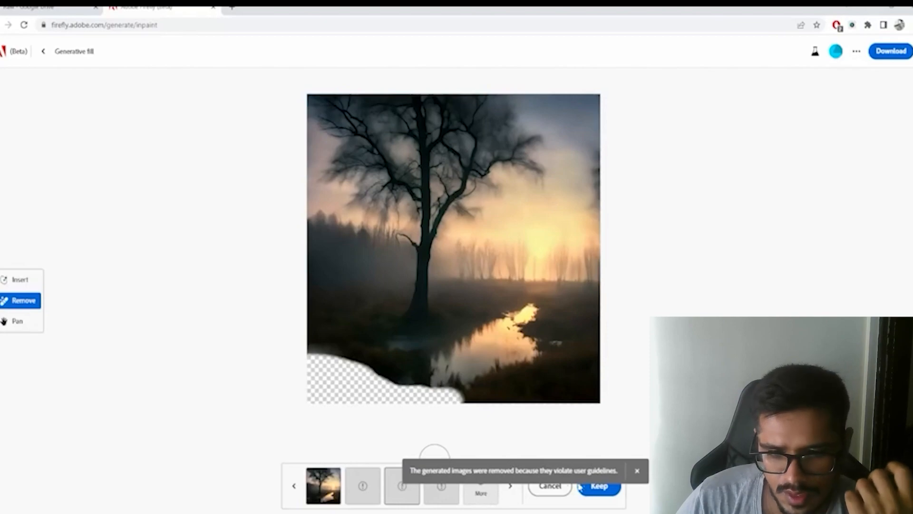
click(325, 488)
click(597, 485)
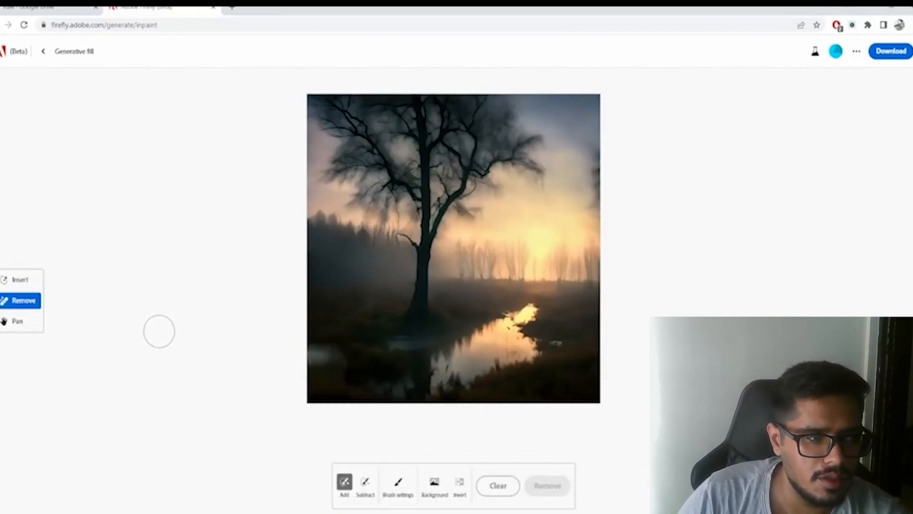
- Mask the bright far end of the stream for inserting and generate a boat there
click(10, 279)
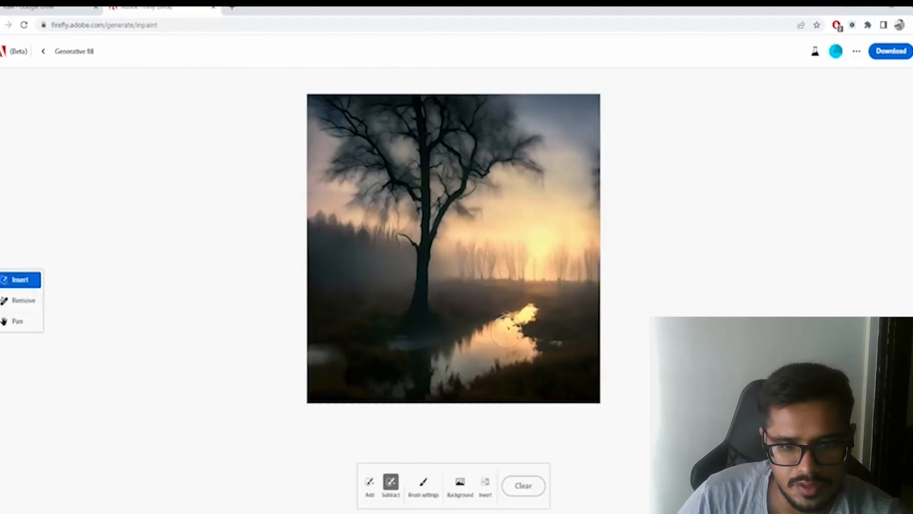
drag(531, 313, 522, 304)
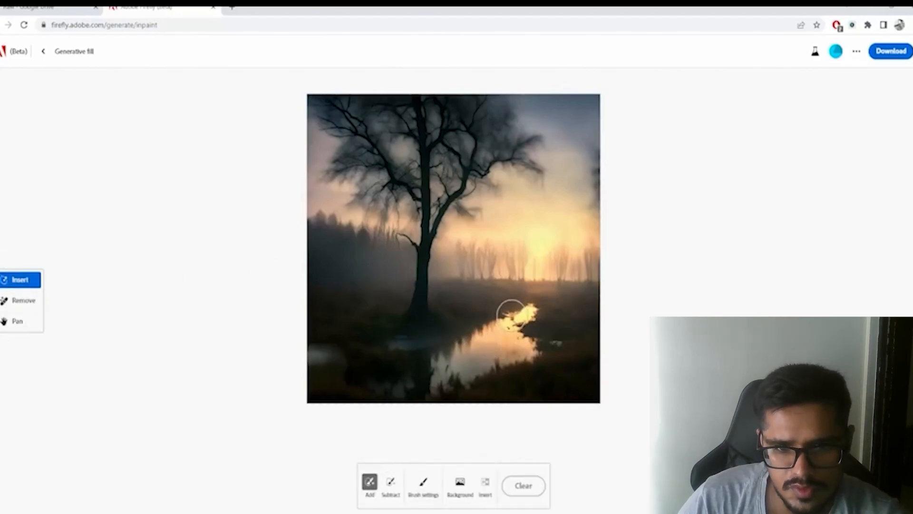
drag(525, 304, 513, 310)
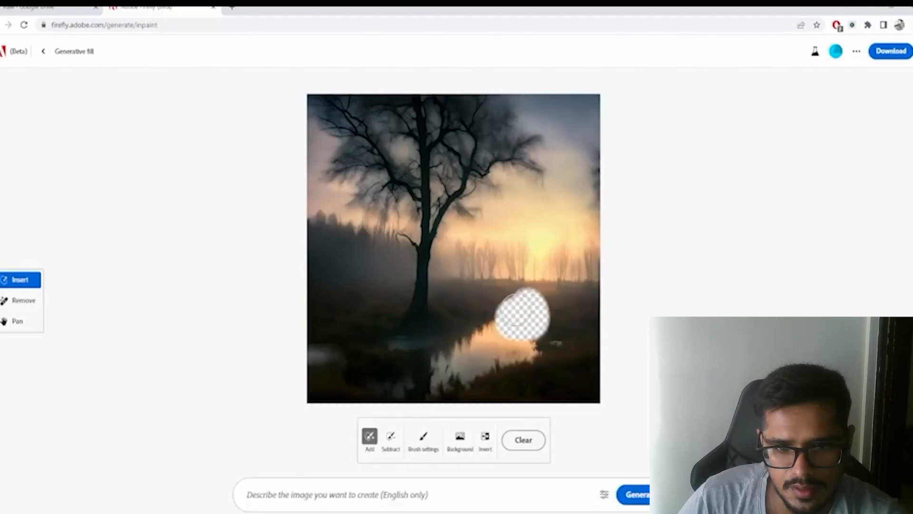
click(403, 492)
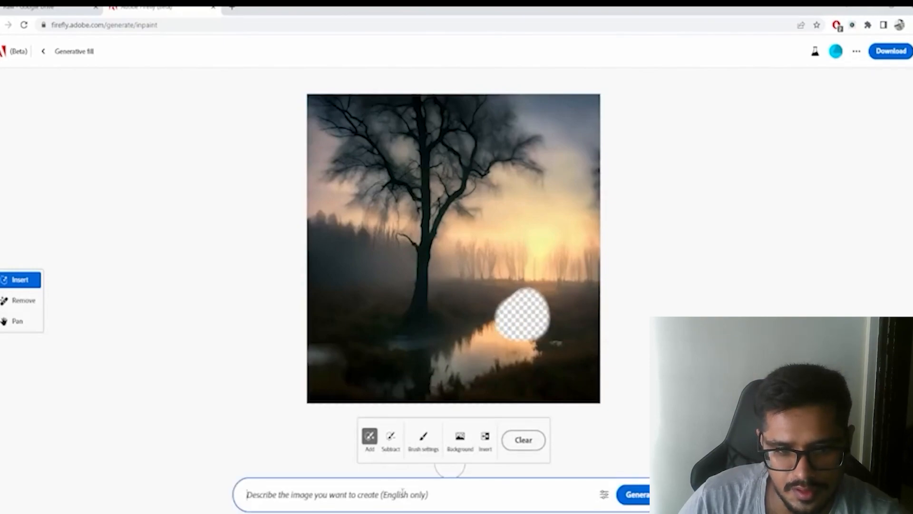
text(a bo)
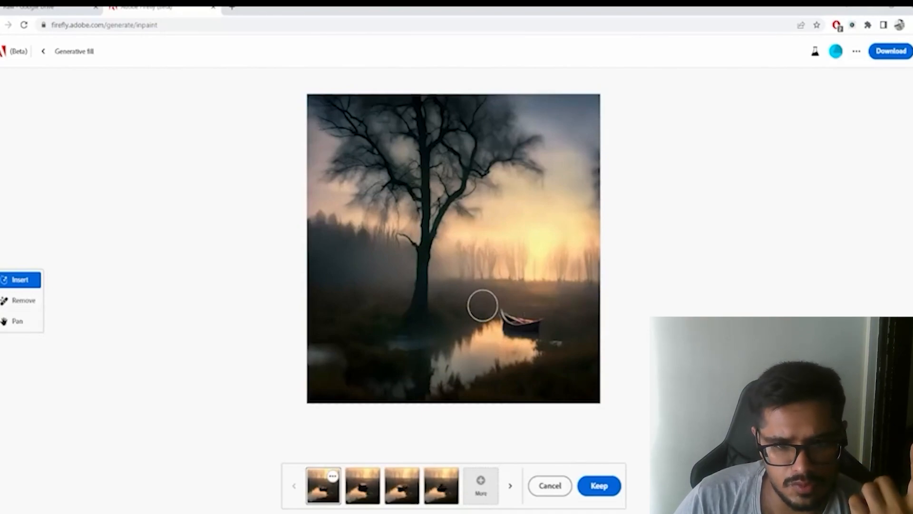
- Compare the generated boat variations on the stream and select the third
click(369, 495)
click(394, 495)
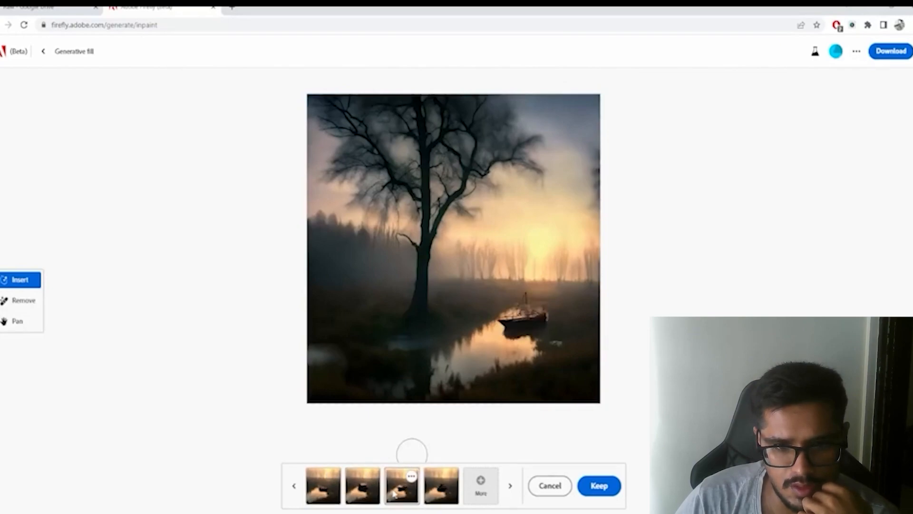
click(428, 493)
click(406, 493)
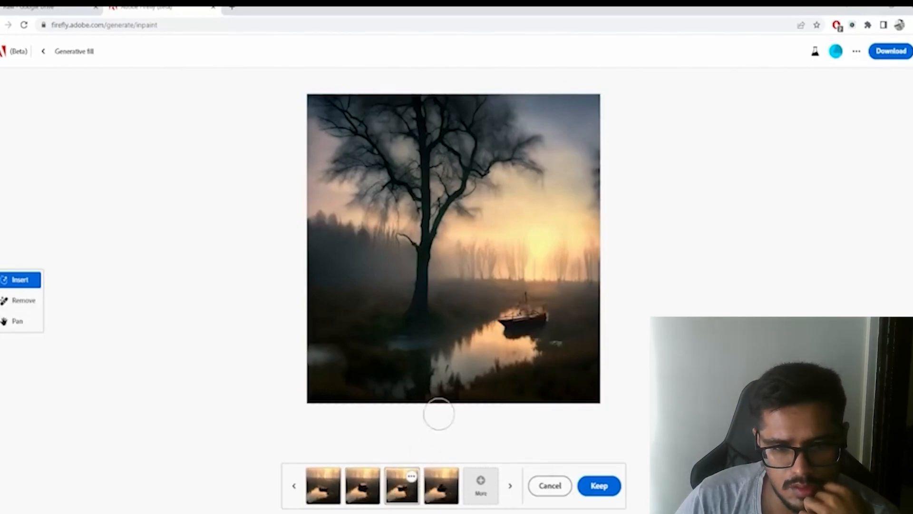
- Generate another batch of boat variations and compare the second, third and fourth results
click(481, 481)
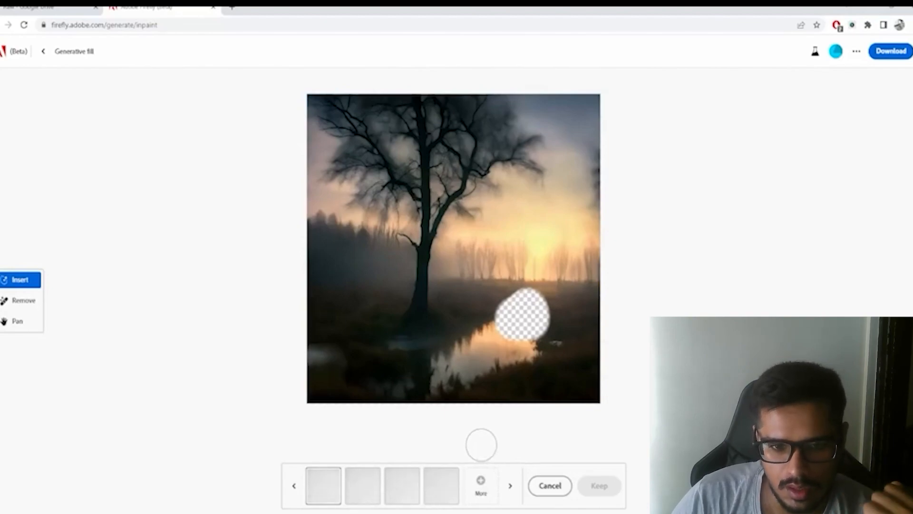
click(362, 485)
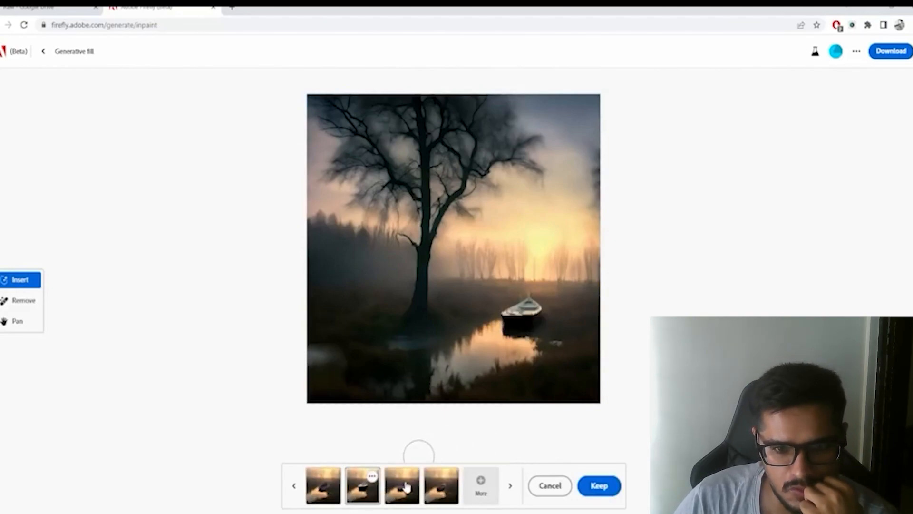
click(406, 485)
click(438, 484)
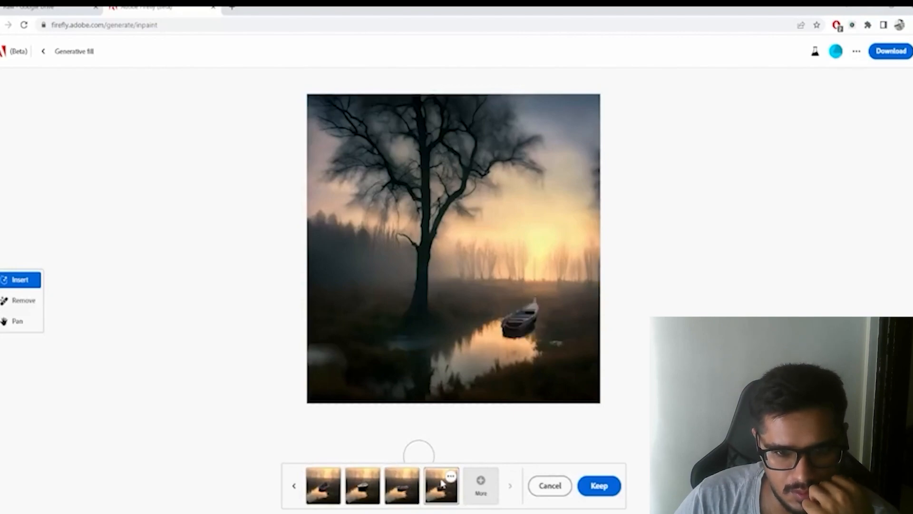
- Request a further batch of boat variations and browse through the earlier and newly generated ones
click(480, 485)
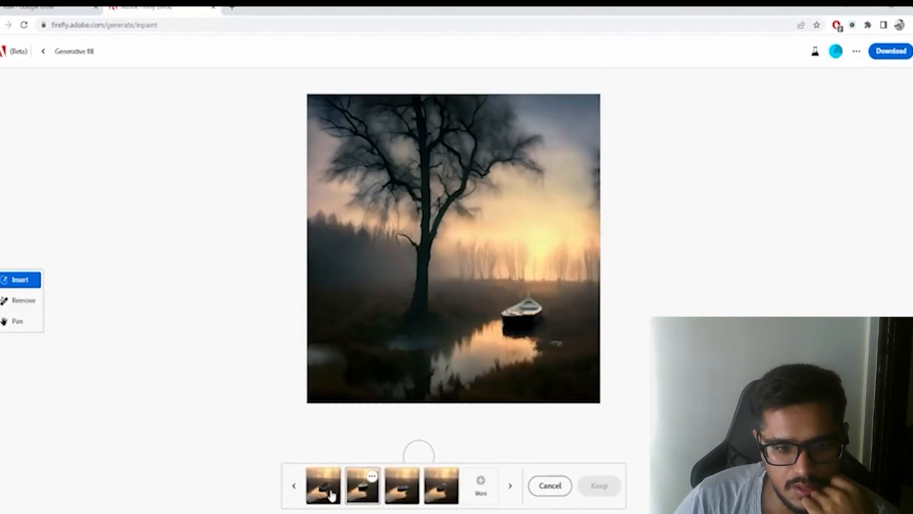
click(330, 491)
click(296, 491)
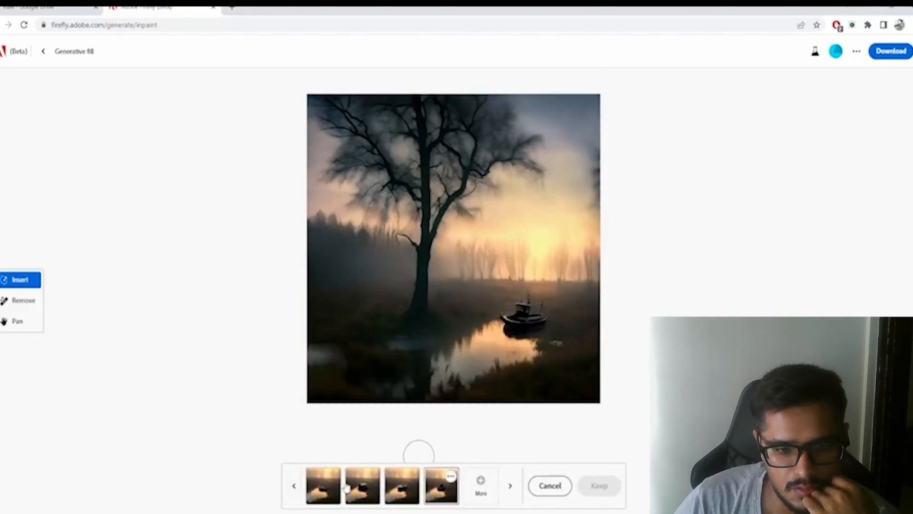
click(389, 488)
click(509, 491)
click(509, 490)
click(509, 491)
click(509, 490)
click(508, 490)
click(508, 490)
click(508, 490)
click(509, 490)
click(508, 491)
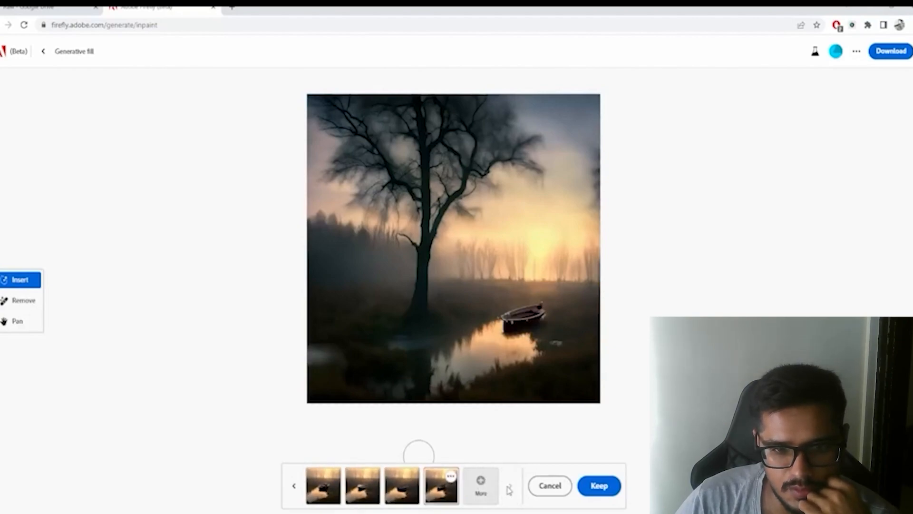
- Go back through the boat variations to the first batch and keep its third result, the boat with a mast
click(294, 484)
click(293, 483)
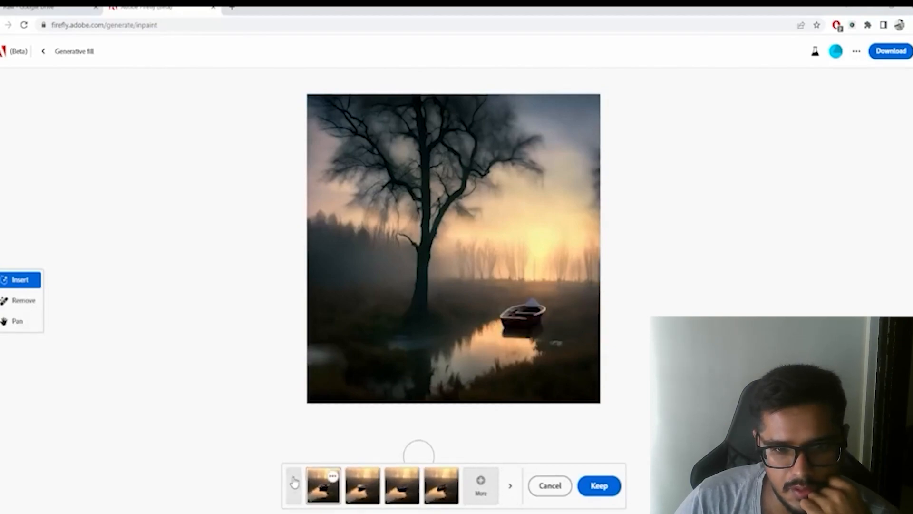
click(294, 483)
click(294, 483)
click(294, 483)
click(294, 482)
click(294, 483)
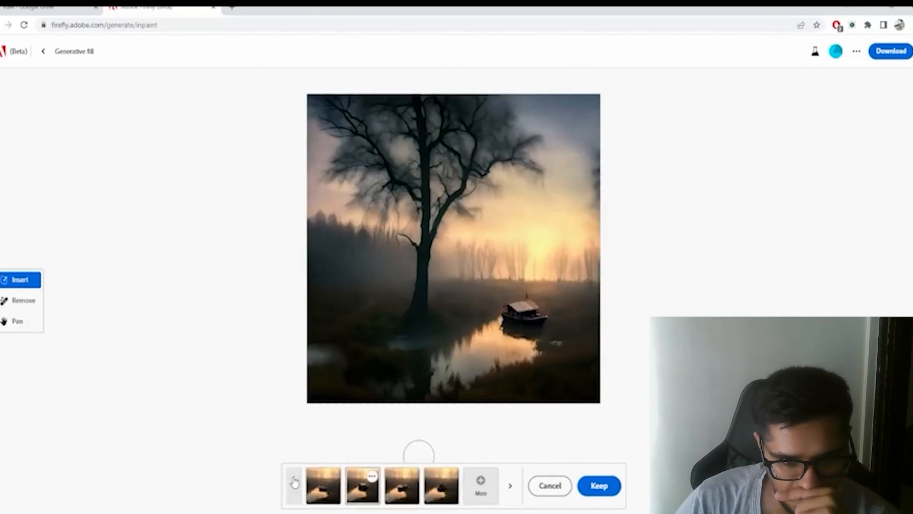
click(295, 482)
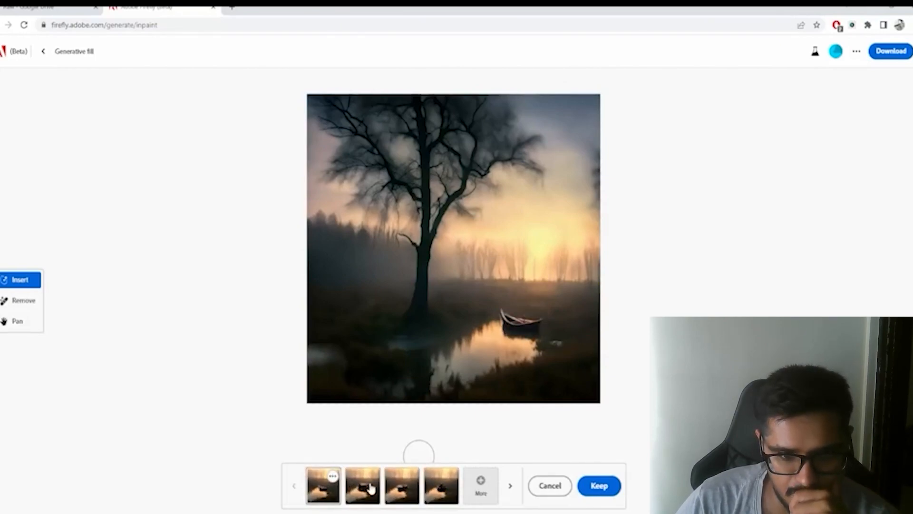
click(401, 485)
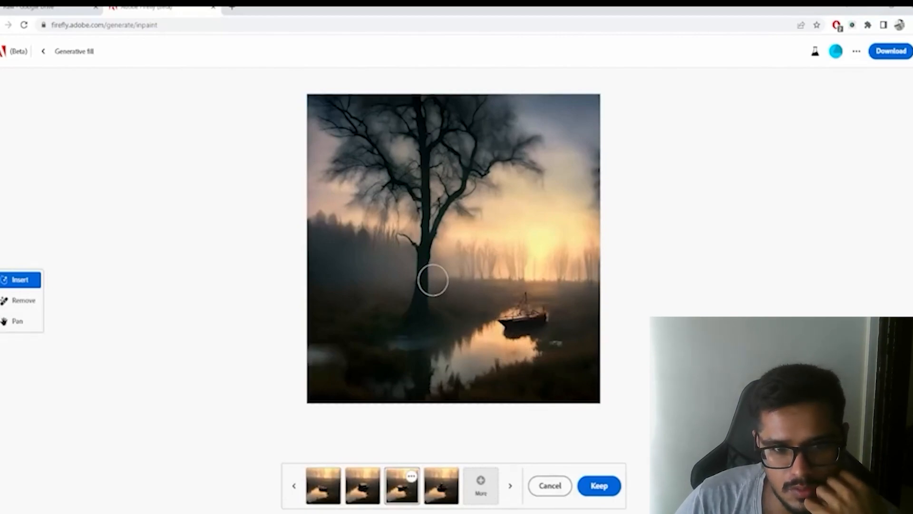
click(613, 485)
- Mask a strip along the base of the tree trunk for inserting and generate a man standing leaning on the tree
drag(430, 281, 435, 320)
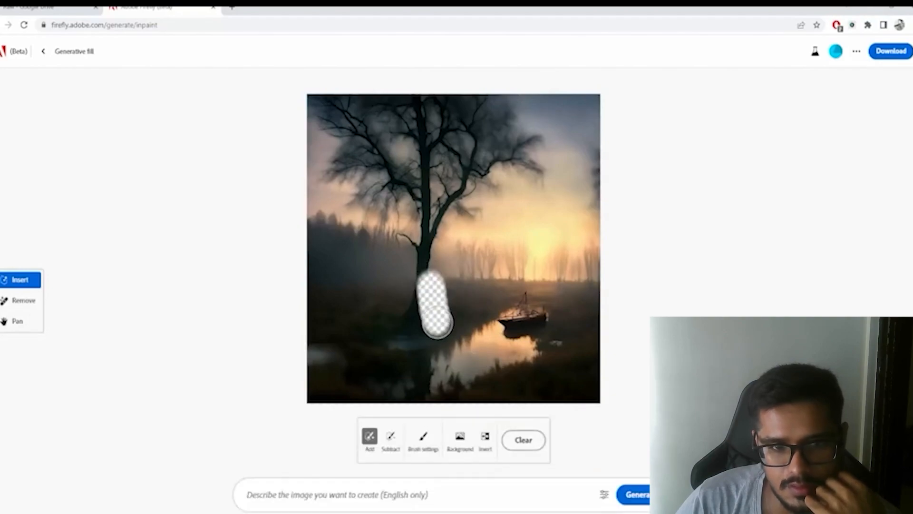
click(356, 497)
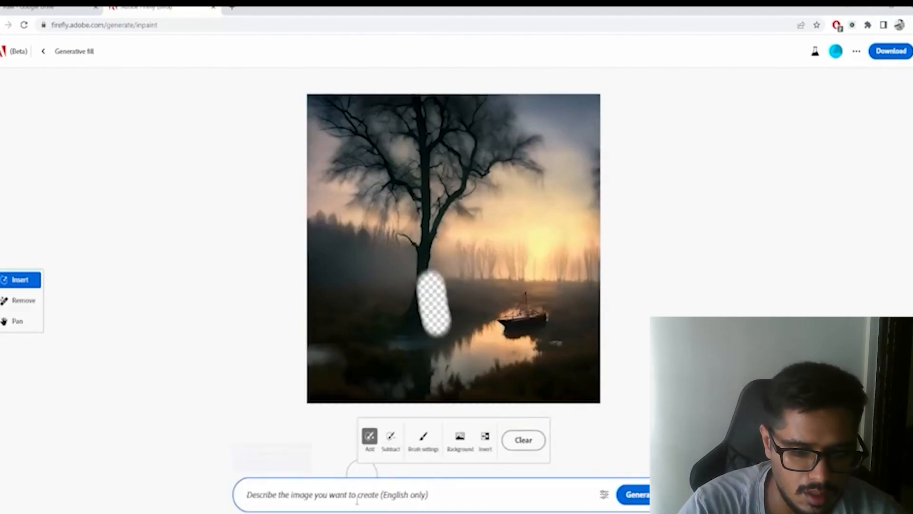
text(man standing leaning on the tree)
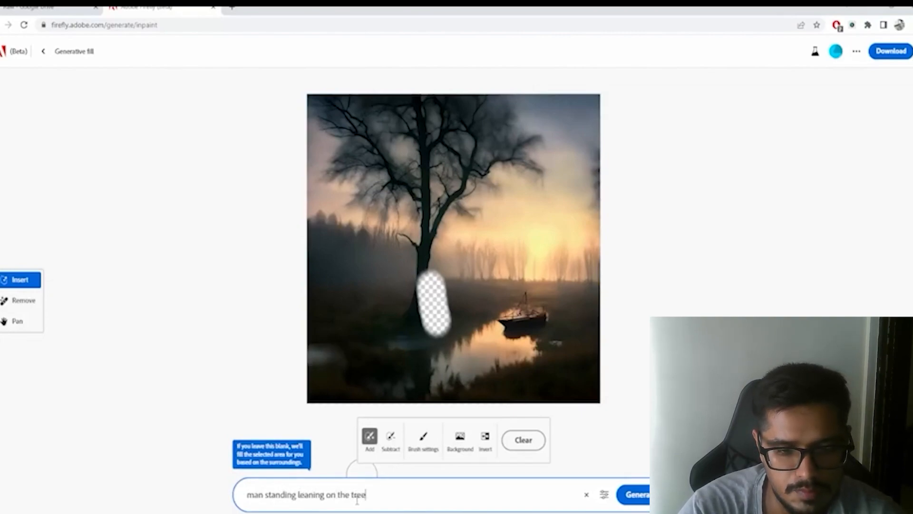
key(Return)
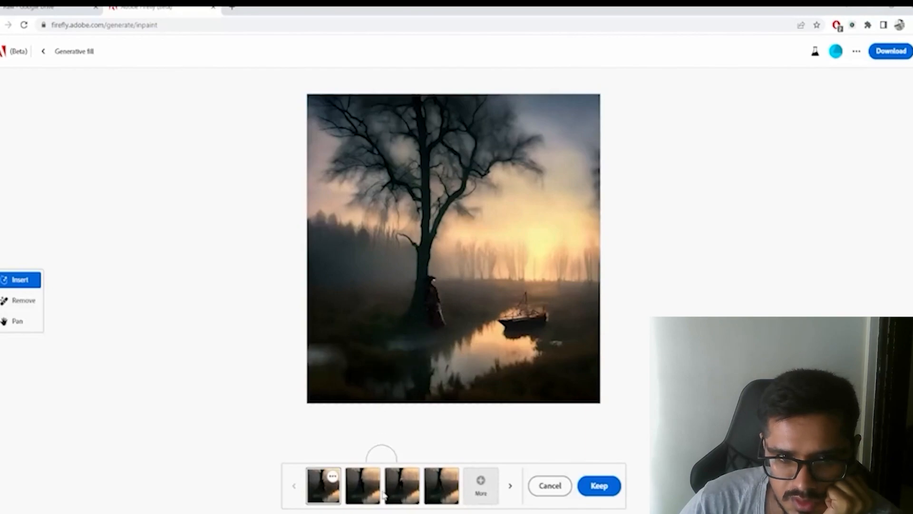
- Generate more variations of the leaning man and browse through both batches
click(365, 491)
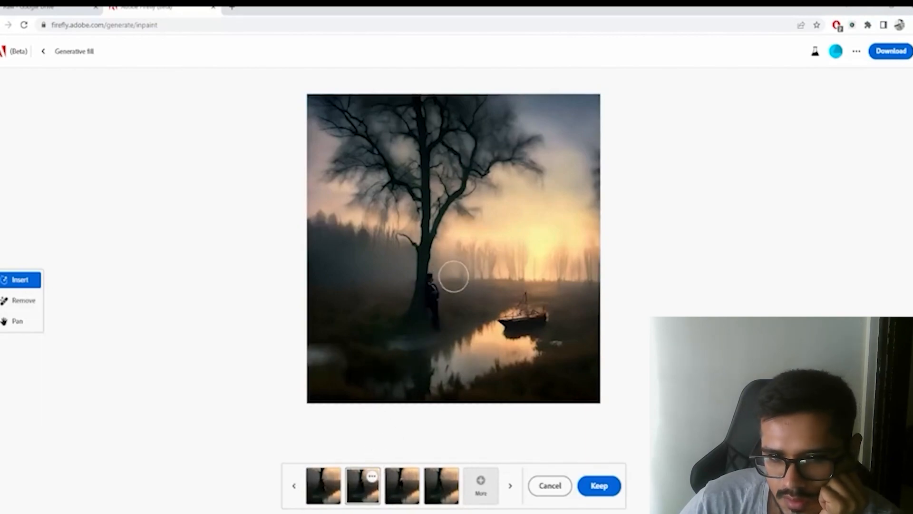
click(480, 486)
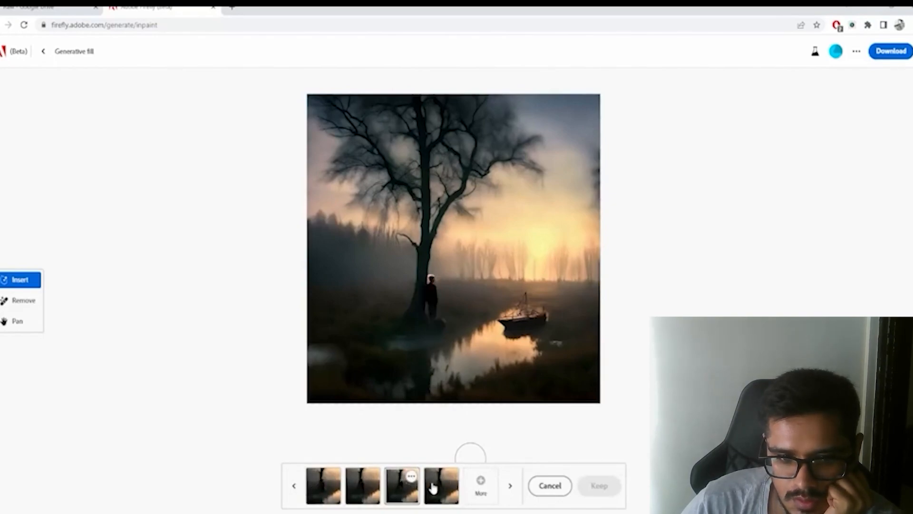
click(432, 487)
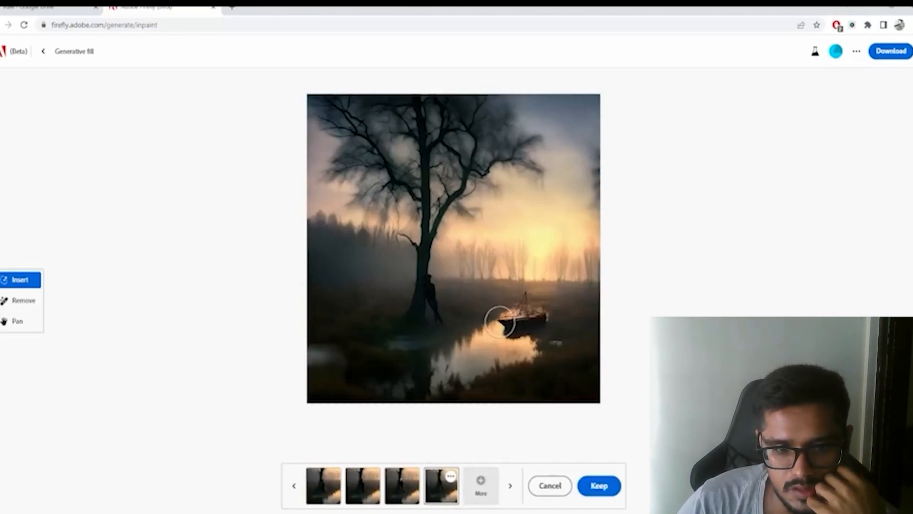
click(511, 483)
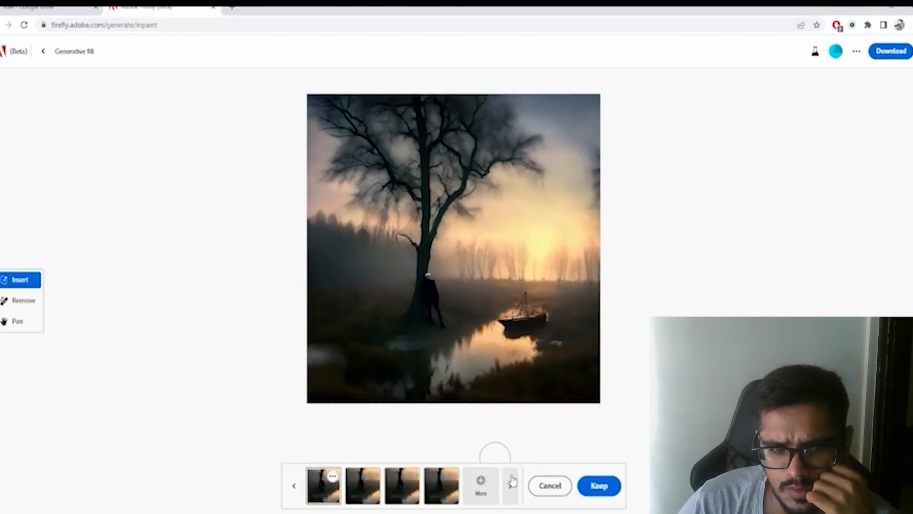
click(511, 484)
click(511, 483)
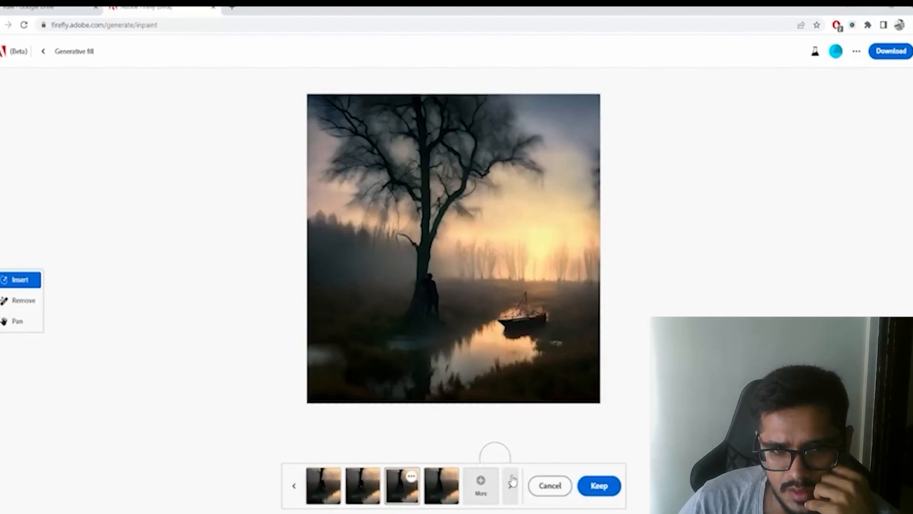
click(512, 483)
- Return to the fourth variation of the leaning man in the first batch and keep it
click(295, 483)
click(295, 480)
click(295, 480)
click(295, 482)
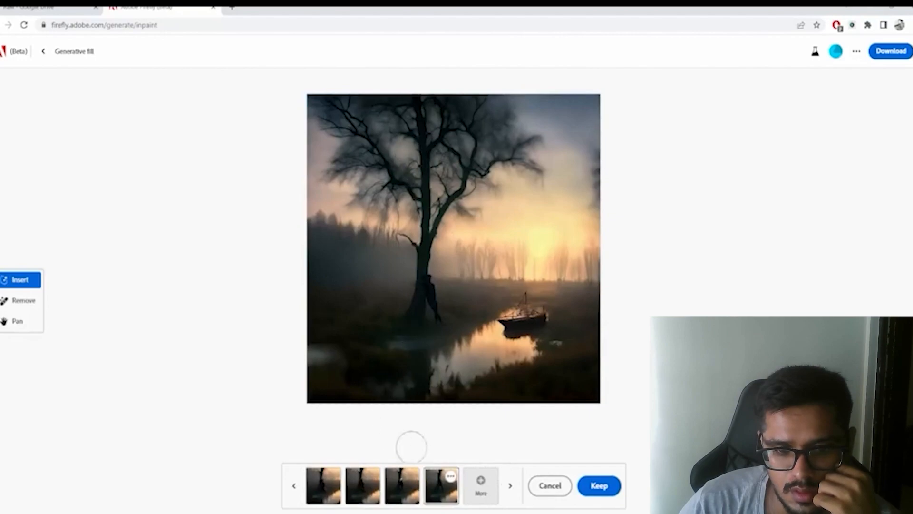
click(595, 485)
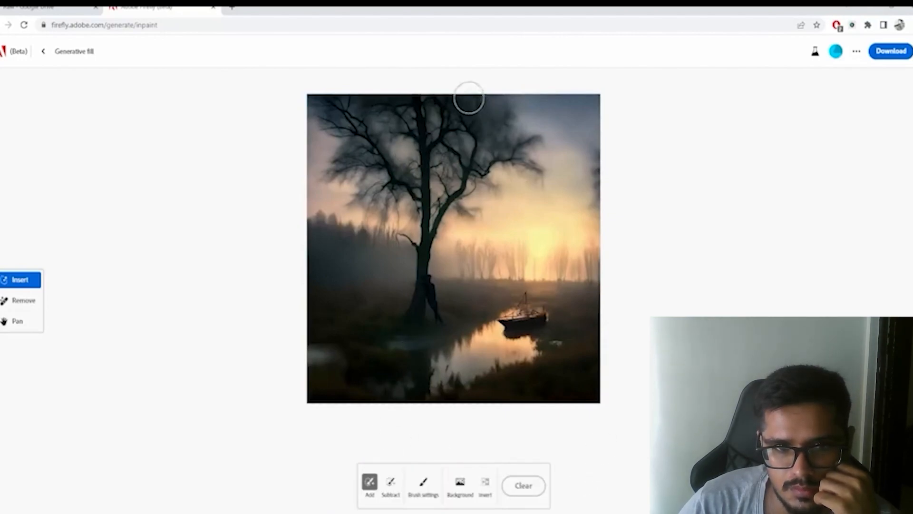
- Mask five separate spots among the tree's upper branches for inserting and generate "ravens" in them
click(511, 150)
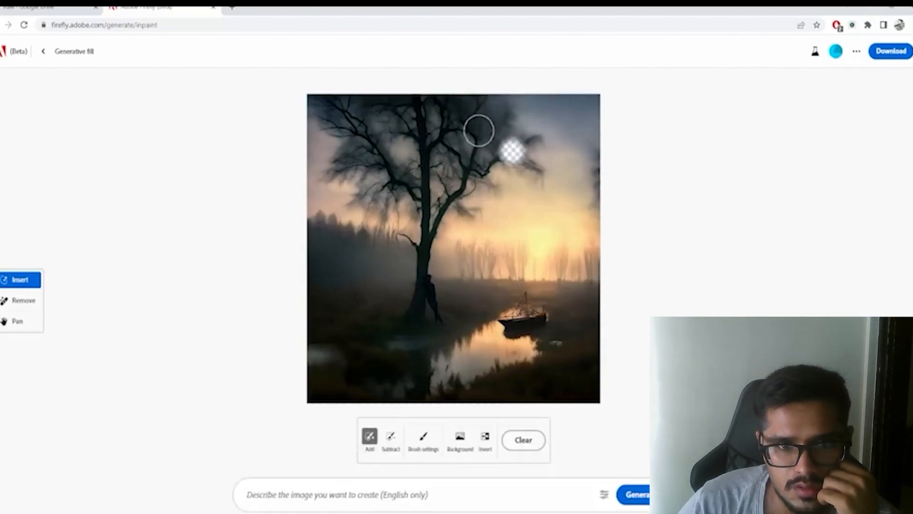
click(467, 125)
click(386, 125)
click(317, 117)
click(348, 153)
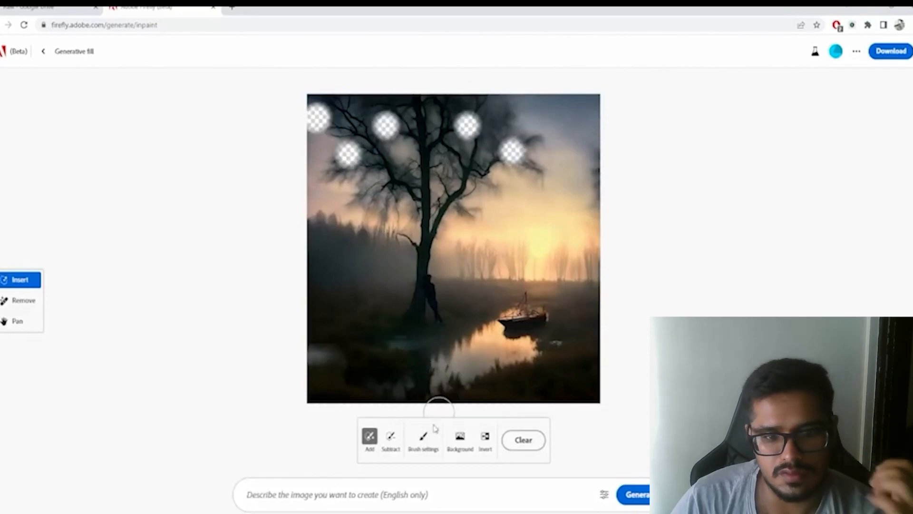
click(404, 486)
text(ravens)
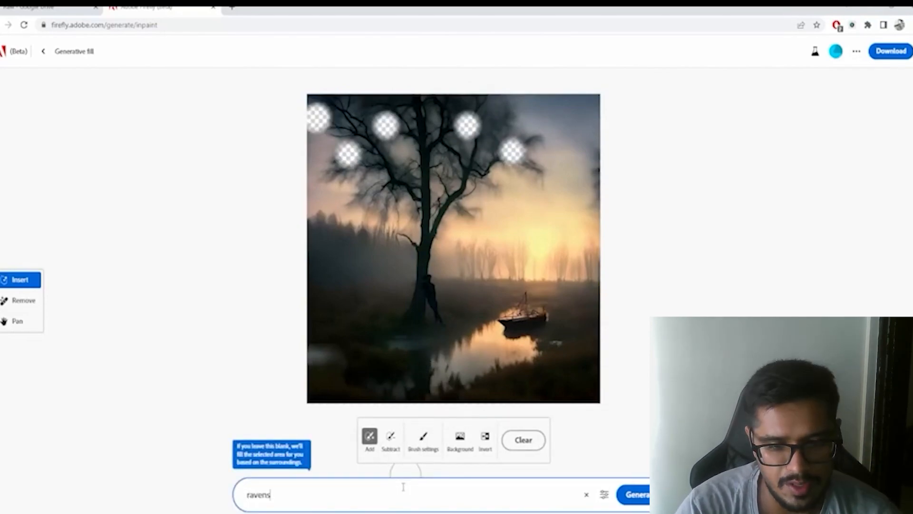
key(Return)
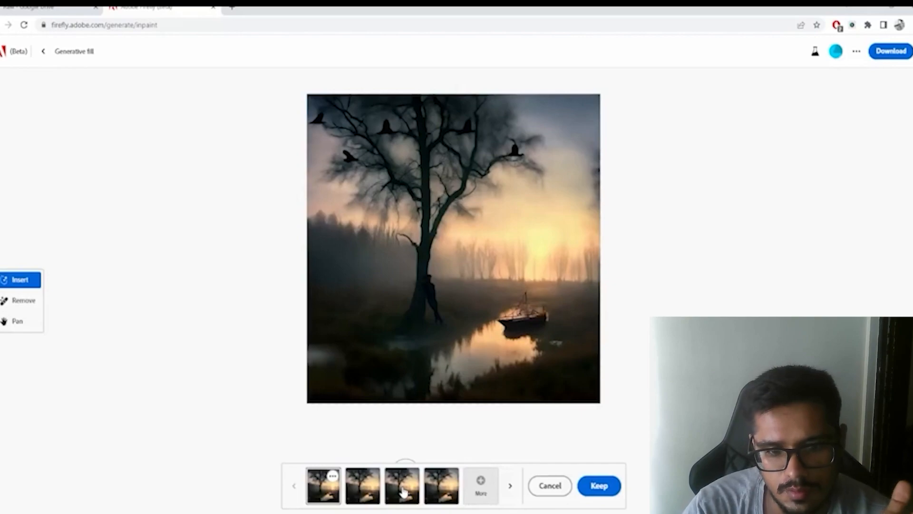
- Compare the second, third and fourth raven variations and return to the second
click(376, 494)
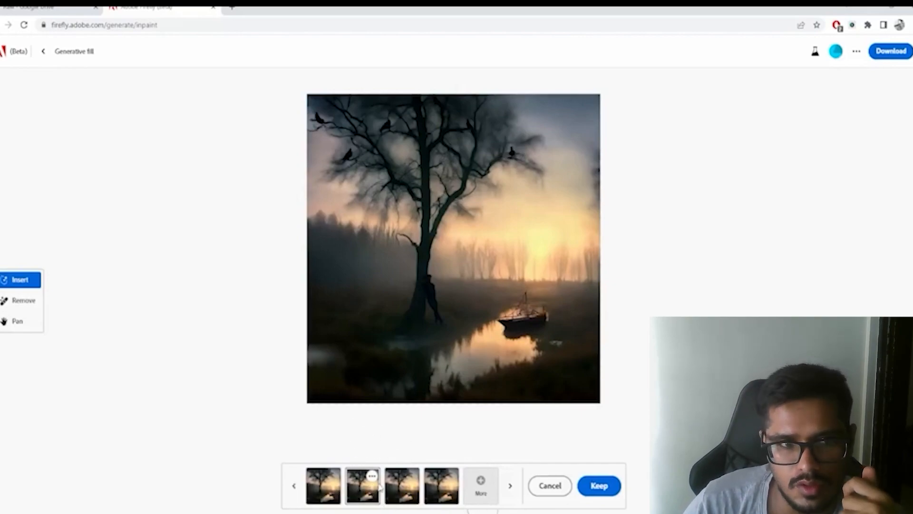
click(409, 496)
click(434, 493)
click(372, 497)
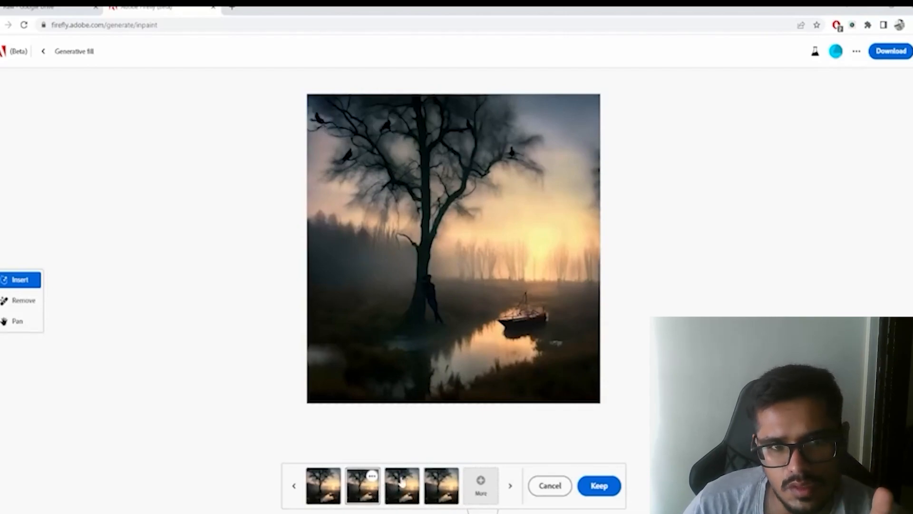
- Generate another batch of raven variations and browse through the new results
click(481, 485)
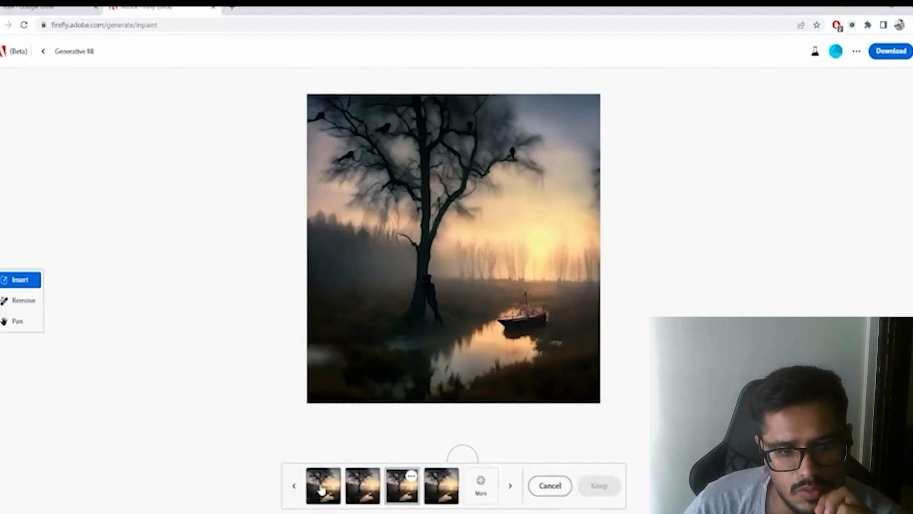
click(363, 490)
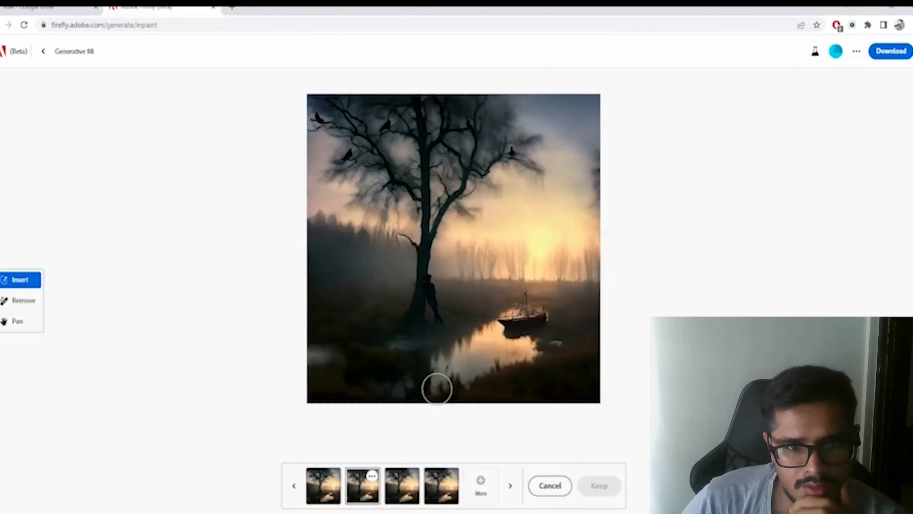
click(510, 486)
click(510, 486)
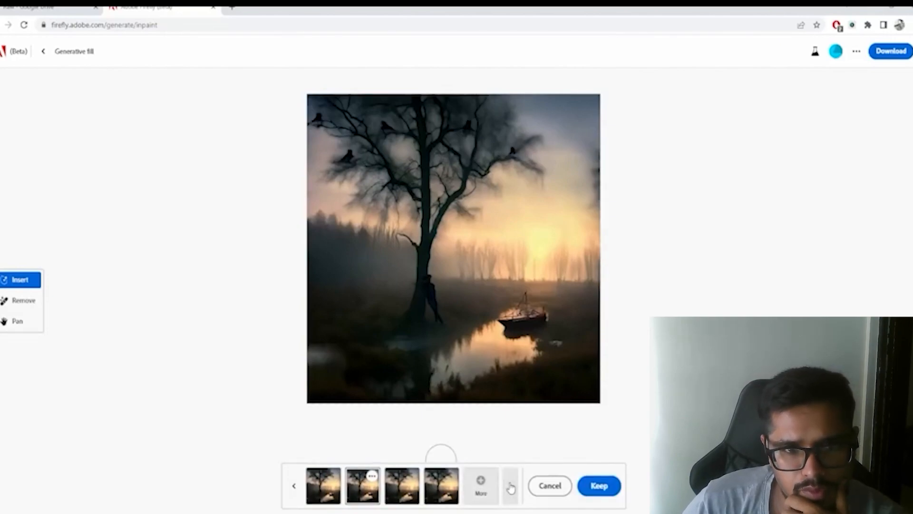
click(510, 486)
click(510, 486)
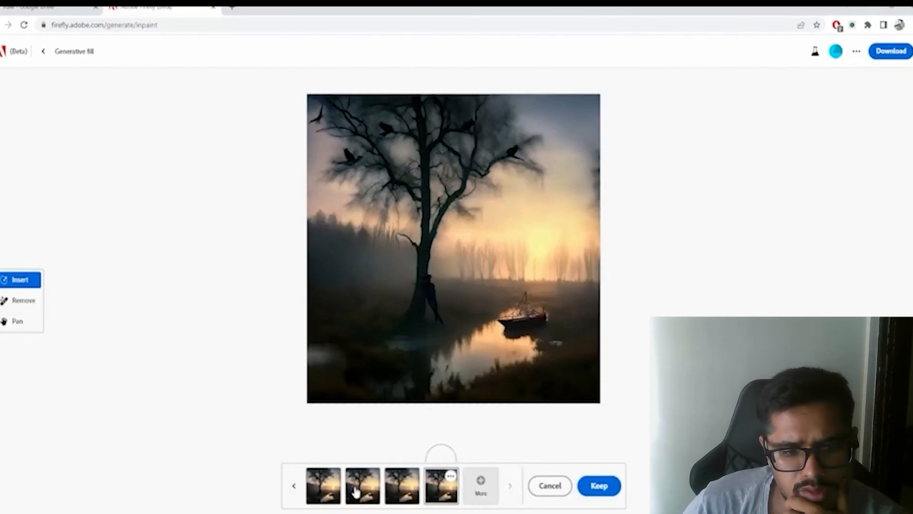
- Go back to the first batch of ravens, compare its first two variations and select the first
click(294, 496)
click(293, 497)
click(294, 496)
click(294, 497)
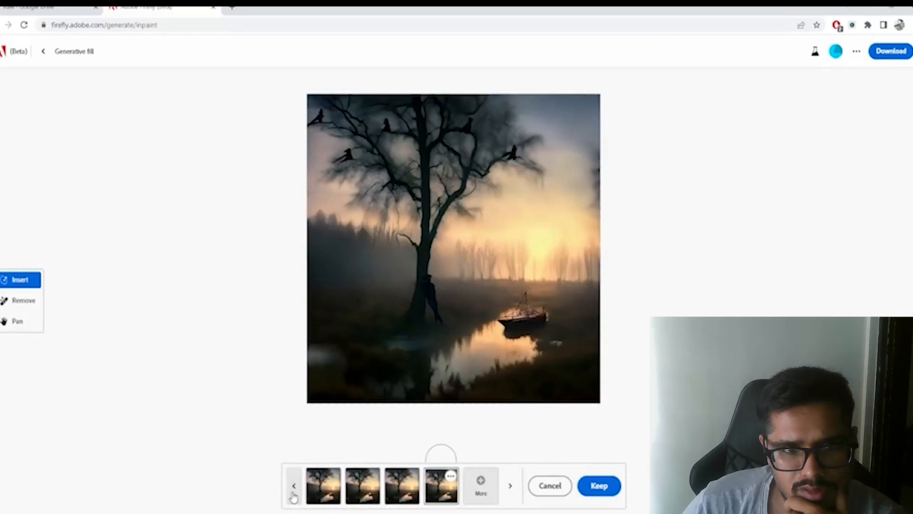
click(293, 496)
click(293, 497)
click(293, 496)
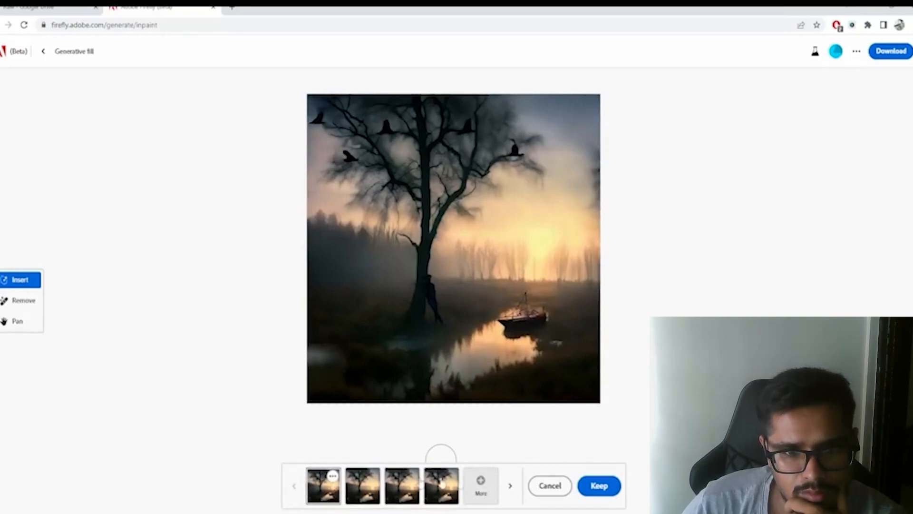
click(510, 486)
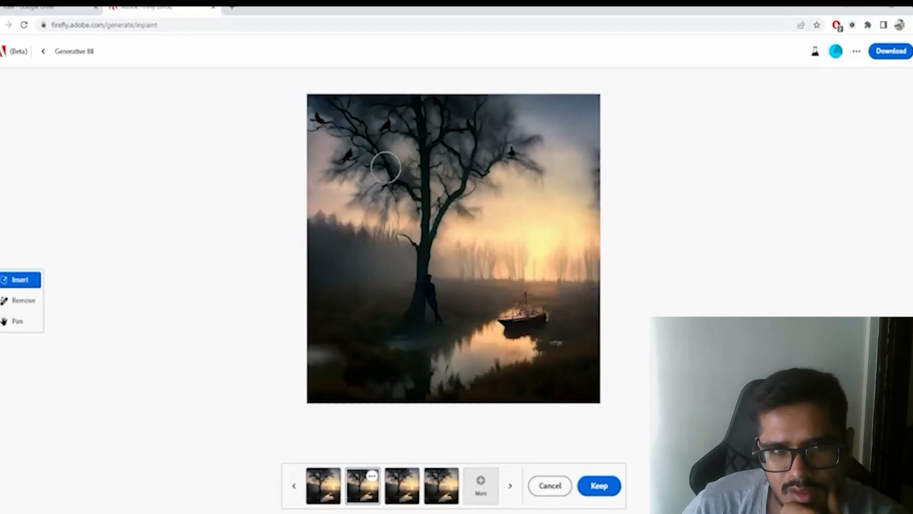
click(294, 486)
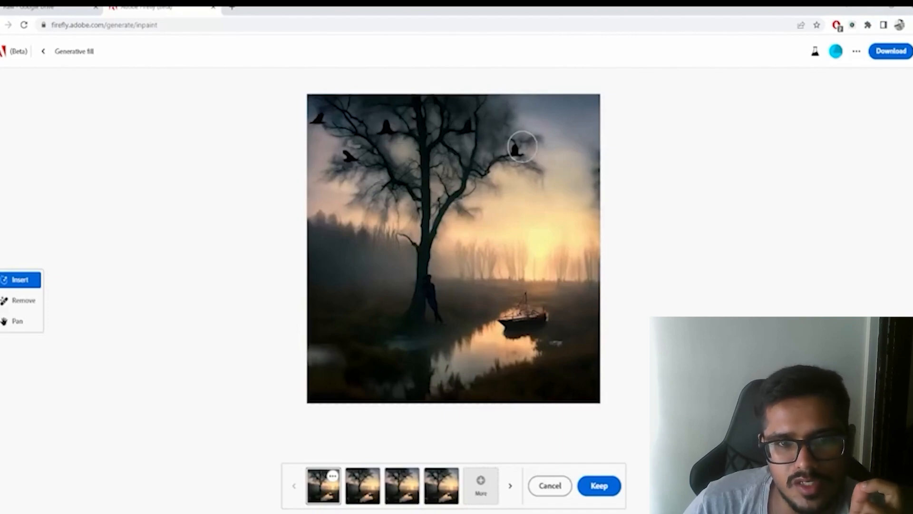
- Select the second variation of the first raven batch and keep it
click(510, 485)
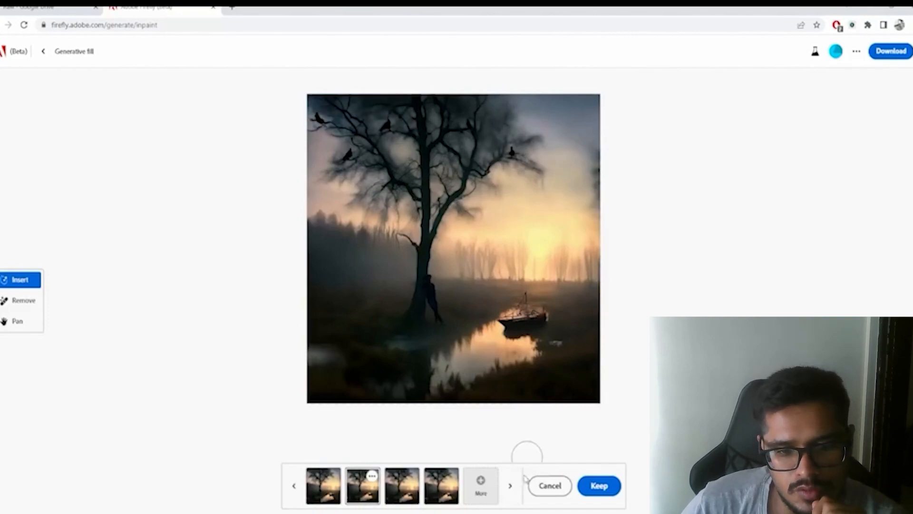
click(600, 485)
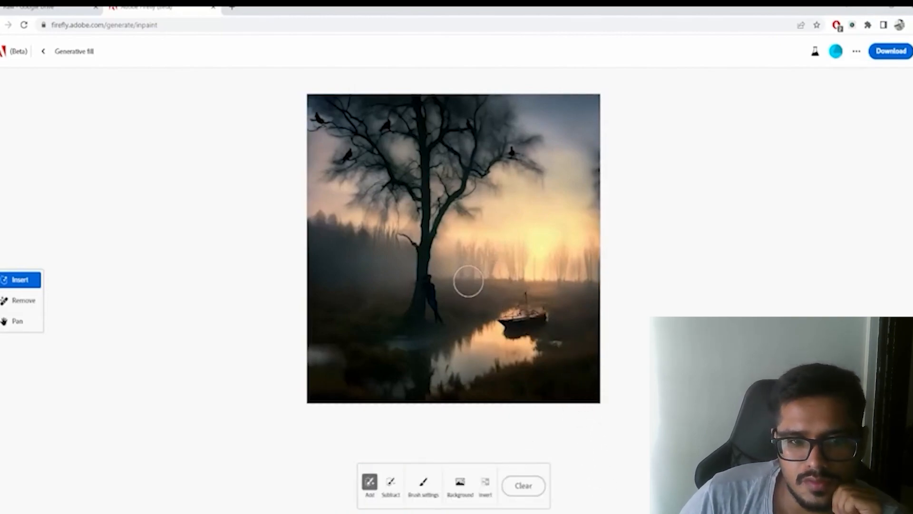
- Mask an oval spot on the bank between the leaning man and the boat and generate a house in it
click(423, 485)
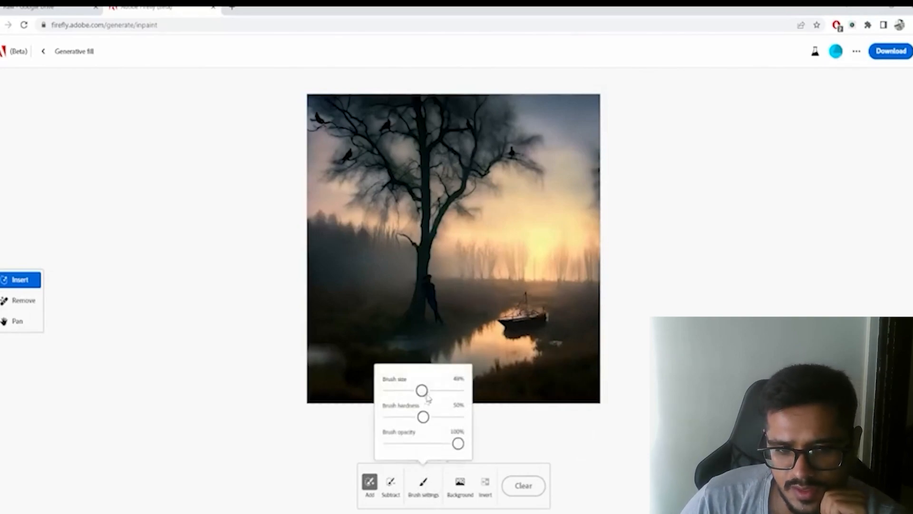
click(536, 428)
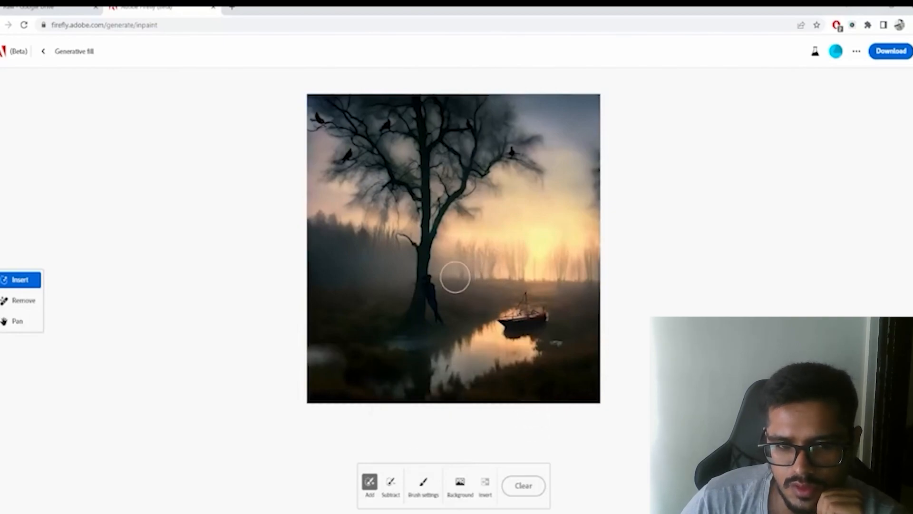
drag(459, 282, 460, 292)
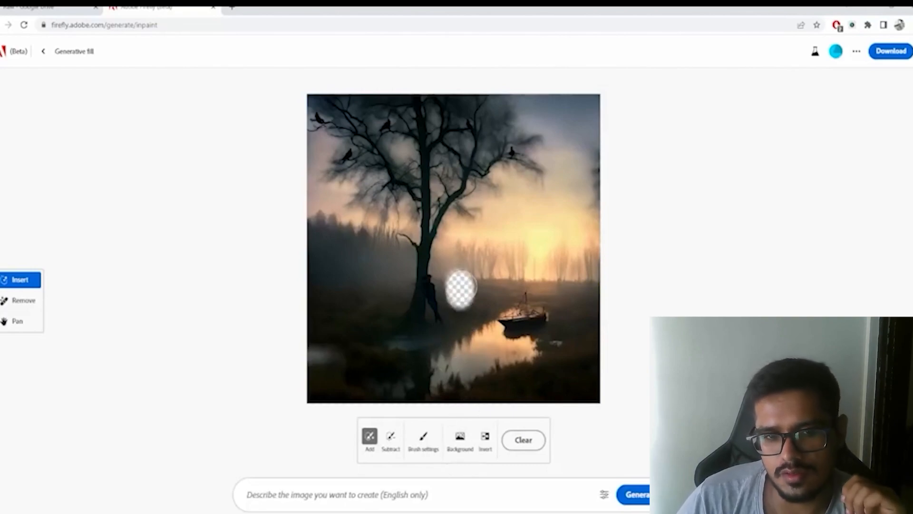
drag(459, 274, 458, 279)
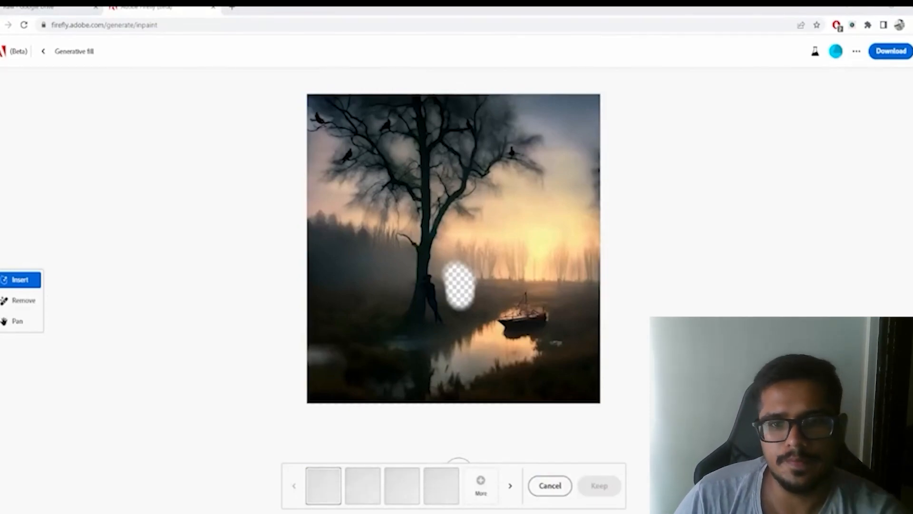
- Compare the third and fourth house variations and keep the third
click(510, 486)
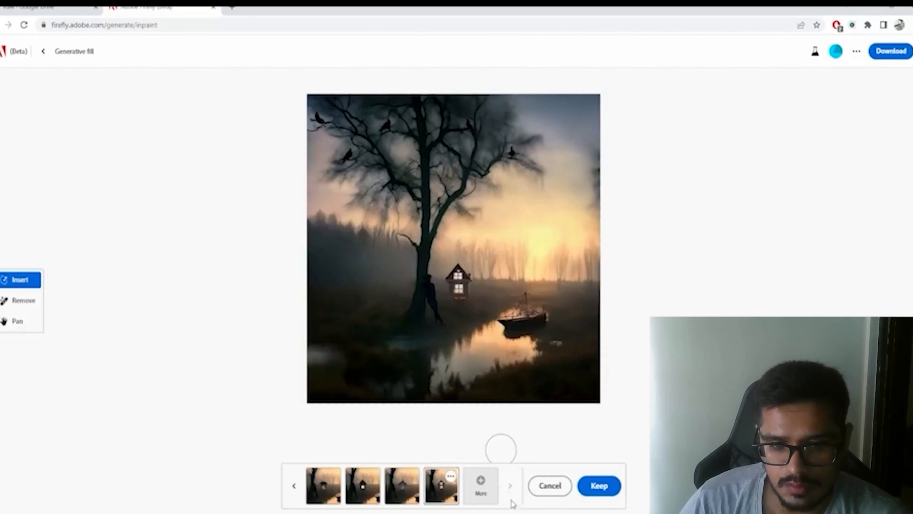
click(510, 485)
click(295, 484)
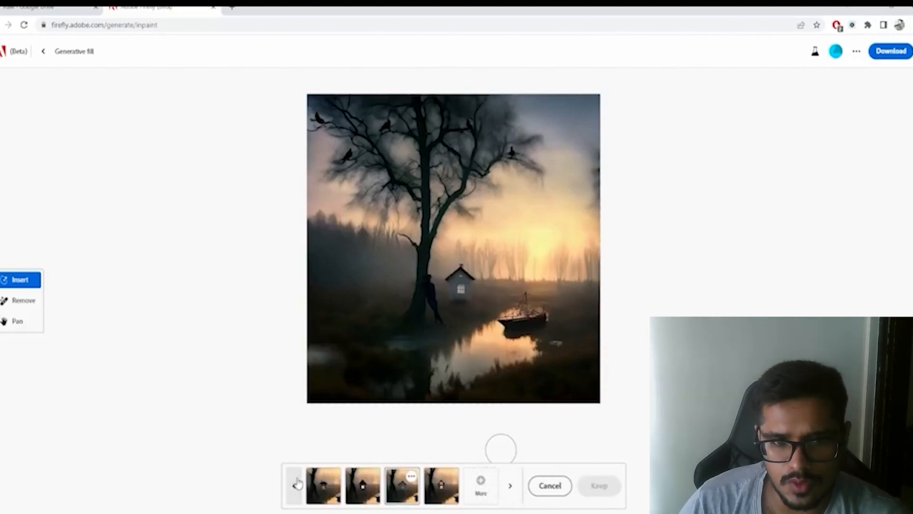
click(512, 486)
click(292, 487)
click(599, 485)
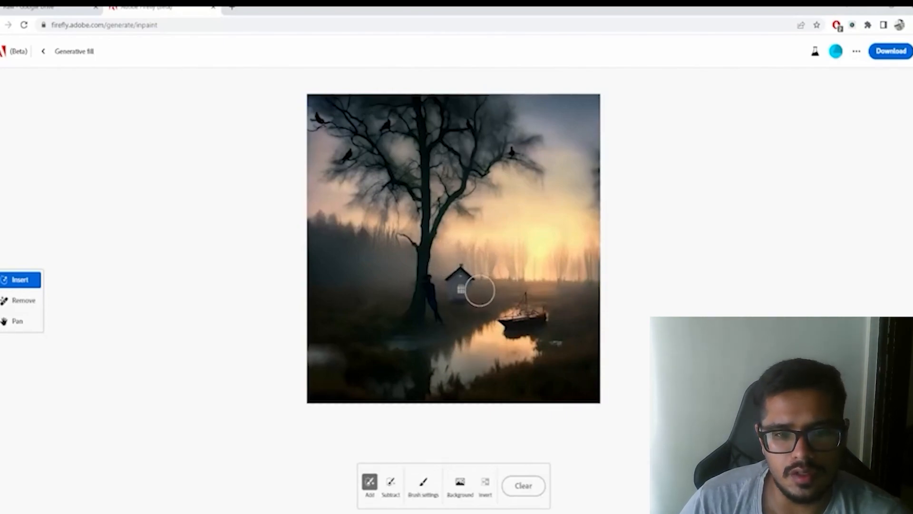
- Try inserting "a car, dark," in a small masked spot beside the house, browse its variations and discard them
click(479, 291)
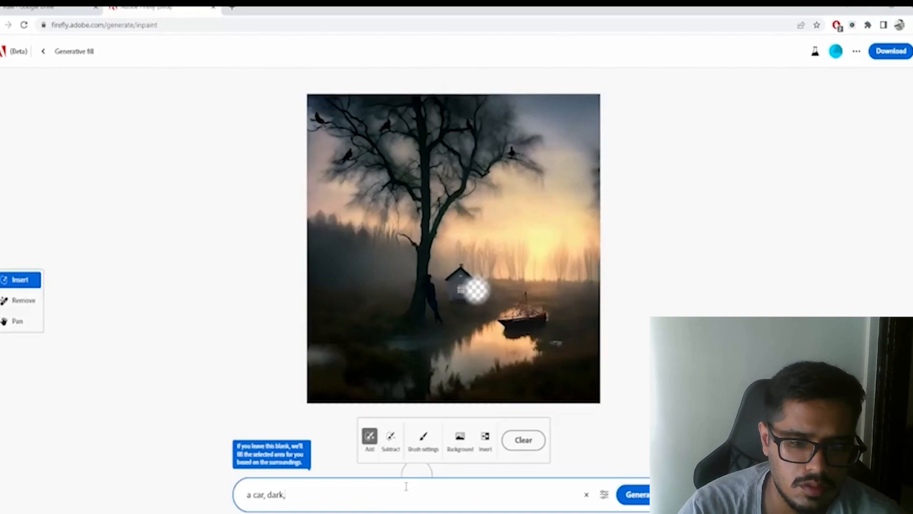
key(Return)
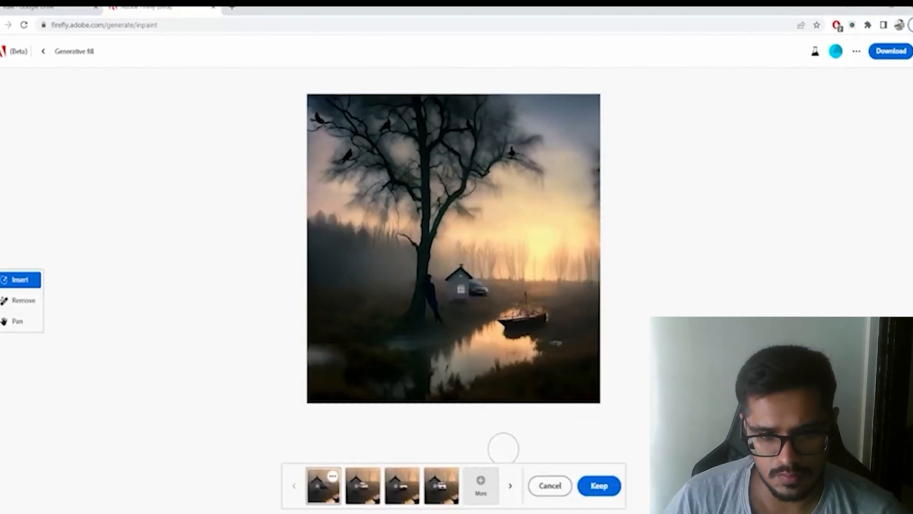
click(509, 480)
click(509, 481)
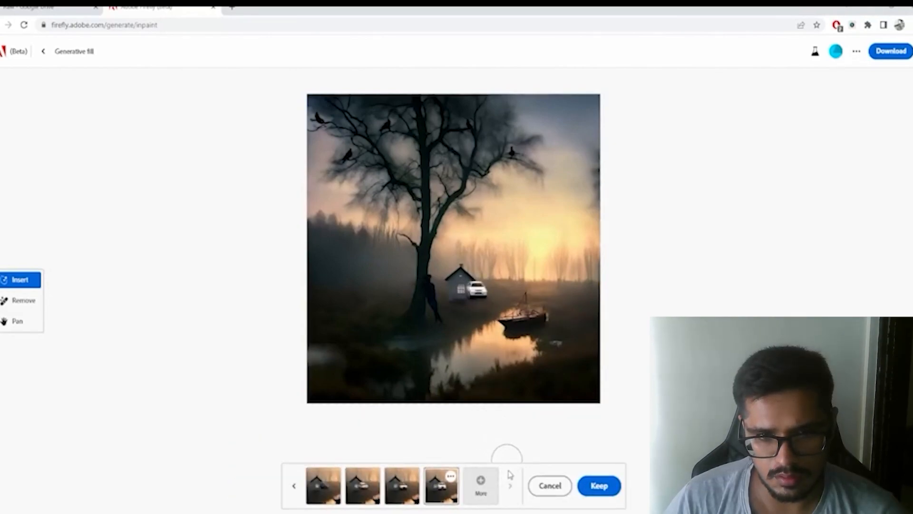
click(297, 484)
click(297, 484)
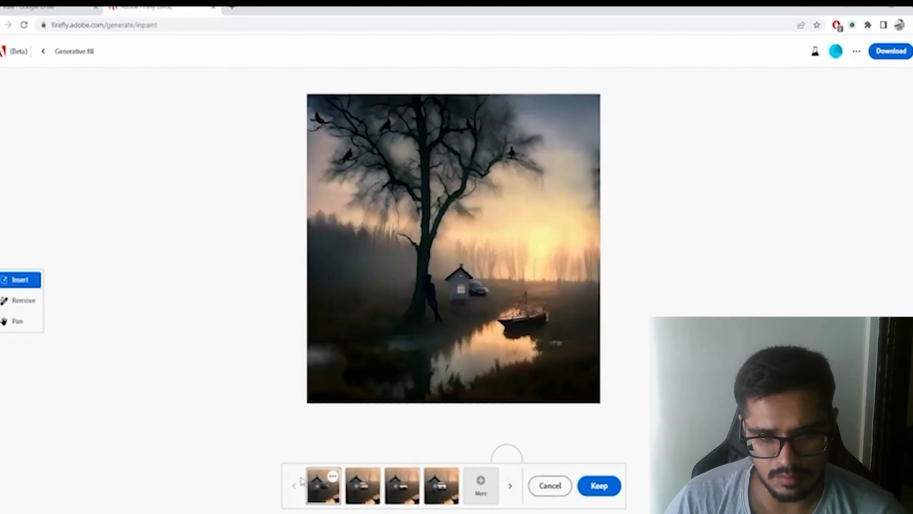
click(550, 485)
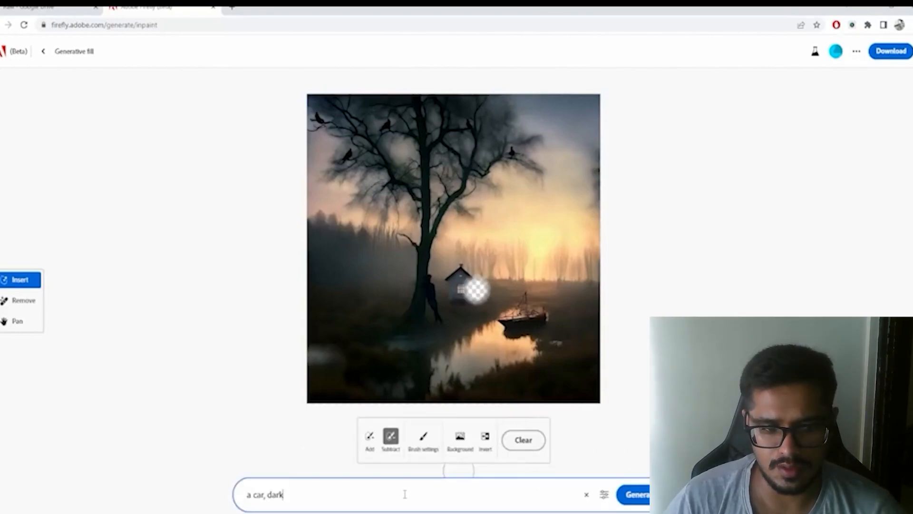
- Try the extended prompt "a car, dark, silhouette" on the same spot, check the fourth variation and discard the results
text(, silhouette)
key(Return)
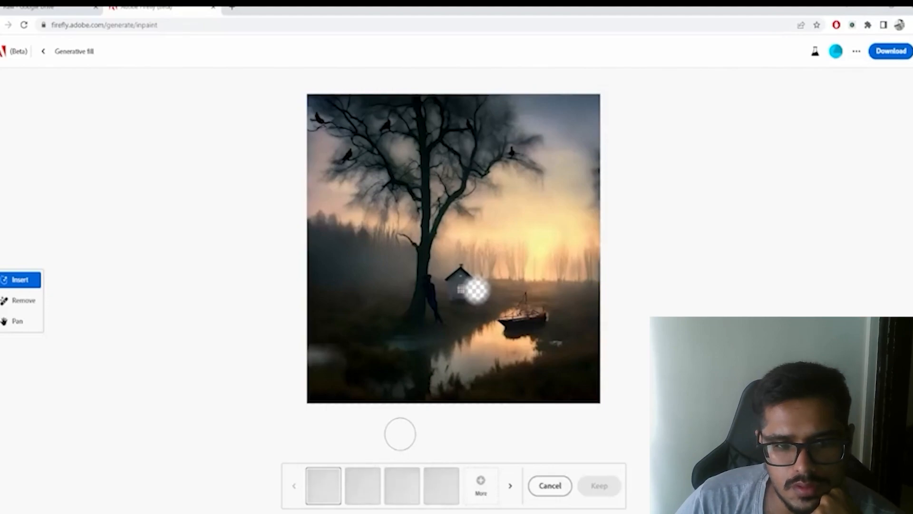
click(435, 490)
click(549, 485)
- Review the fill's match shape and preserve content settings, regenerate the car silhouette, view the fourth variation and discard the batch
click(515, 494)
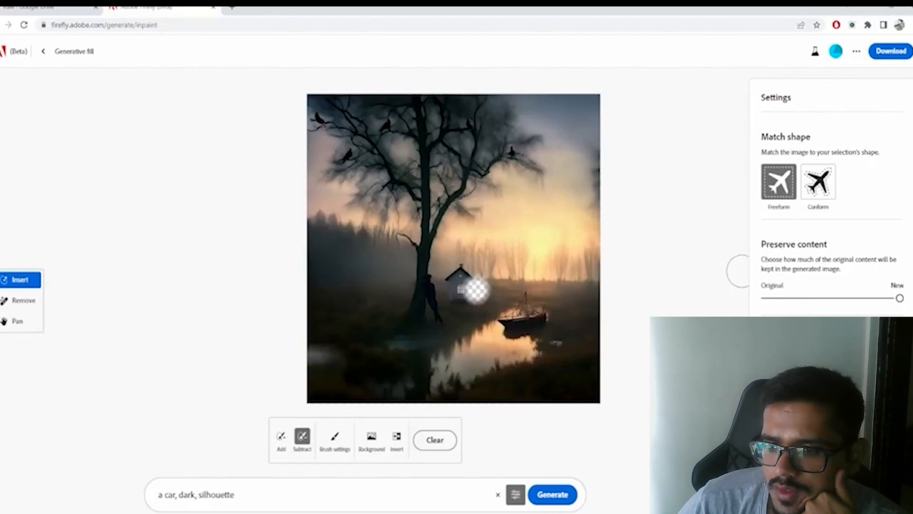
click(550, 494)
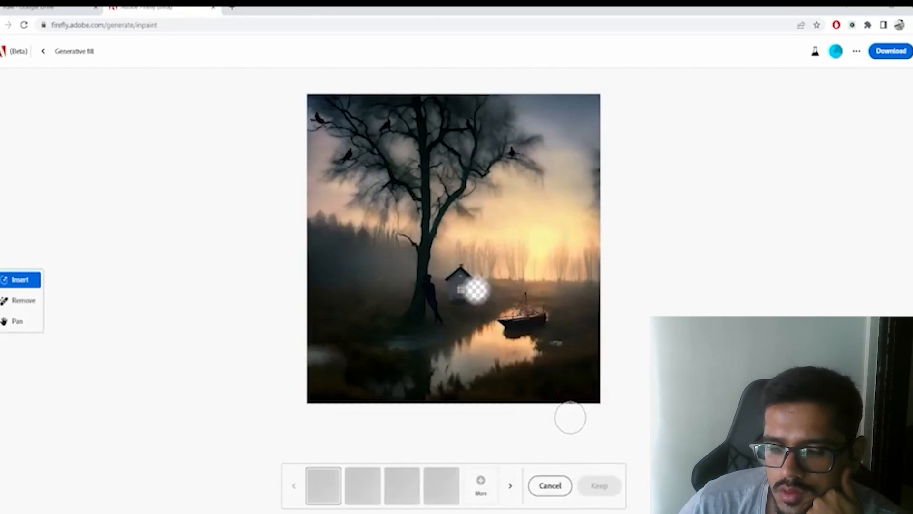
click(446, 489)
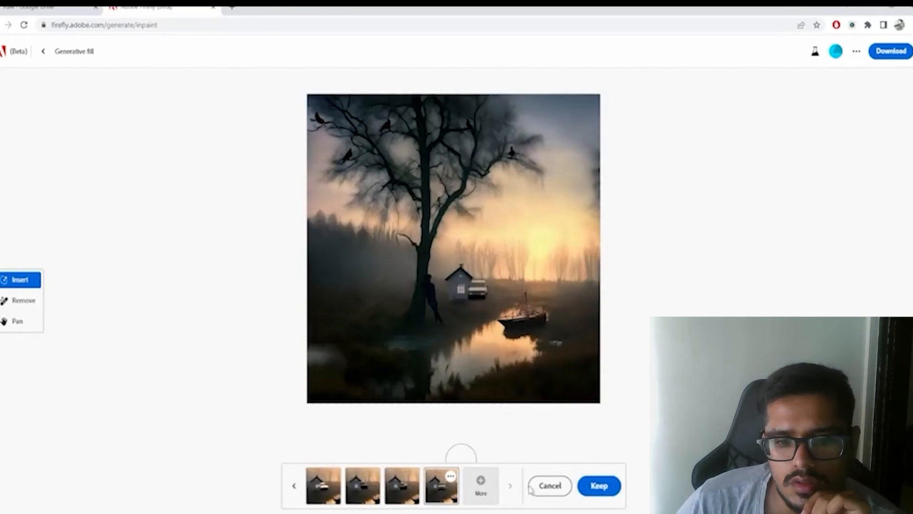
click(548, 485)
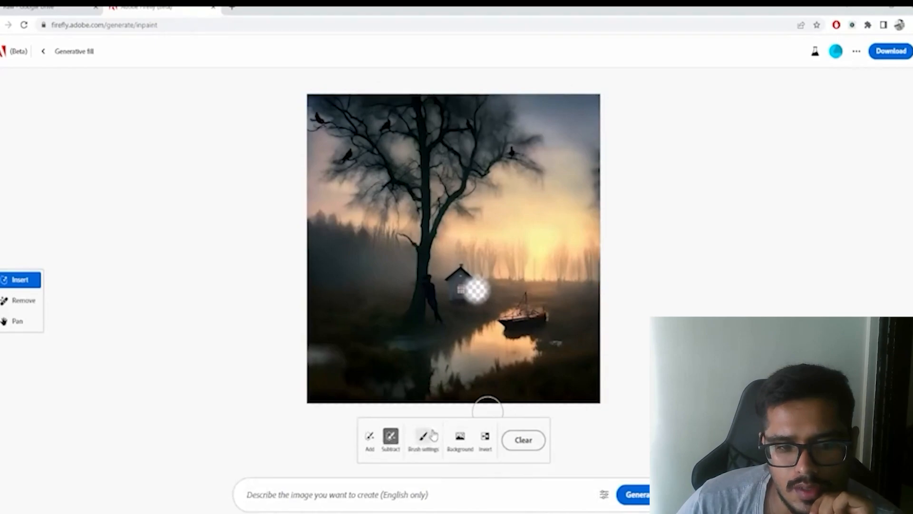
- Extend the mask over the whole house and towards the boat, and generate "car and a house silhouette" in it
click(370, 435)
mouse_move(456, 291)
mouse_down()
mouse_move(485, 286)
mouse_move(469, 286)
mouse_move(480, 284)
mouse_move(464, 271)
mouse_move(499, 291)
mouse_up()
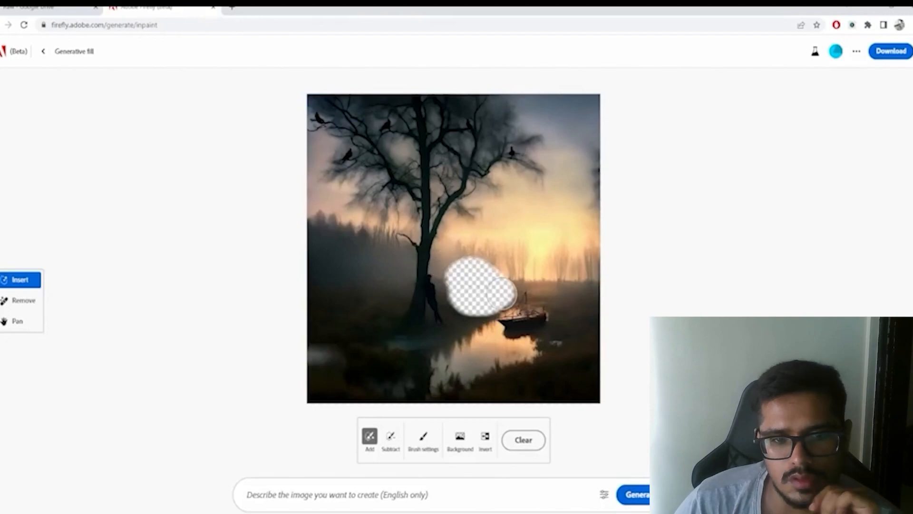
click(410, 493)
text(car)
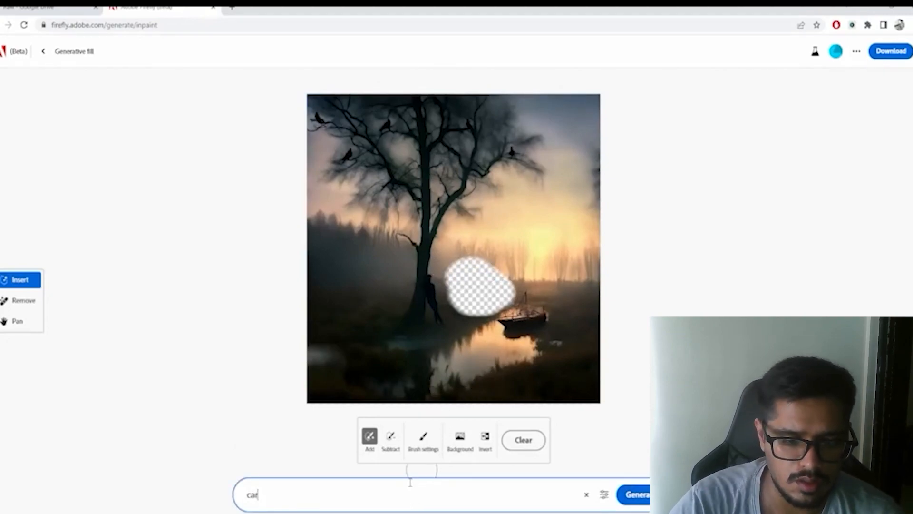
text( and a house silhouette)
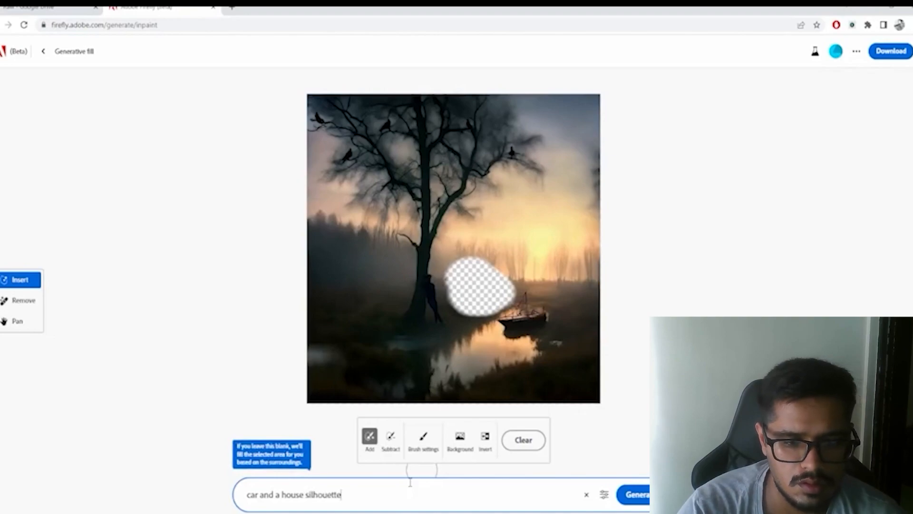
key(Return)
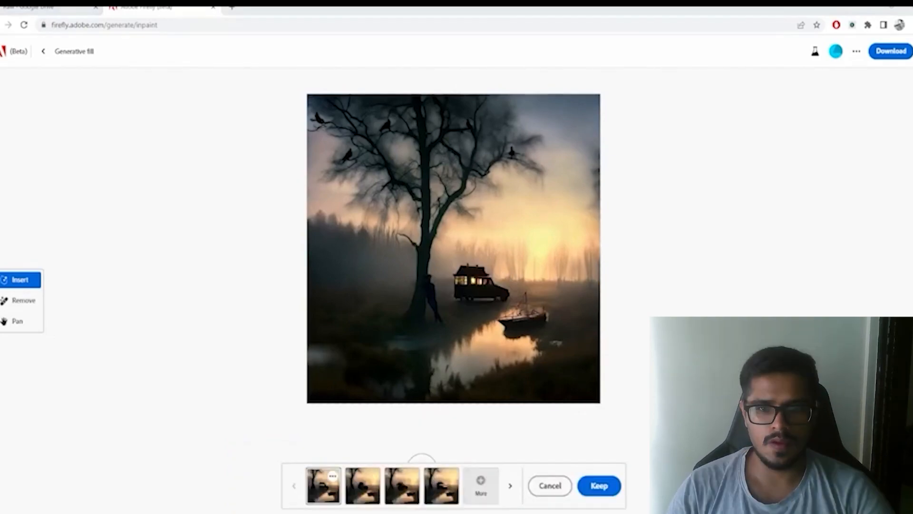
- Compare the second, third and fourth variations of the car and house silhouette
click(364, 492)
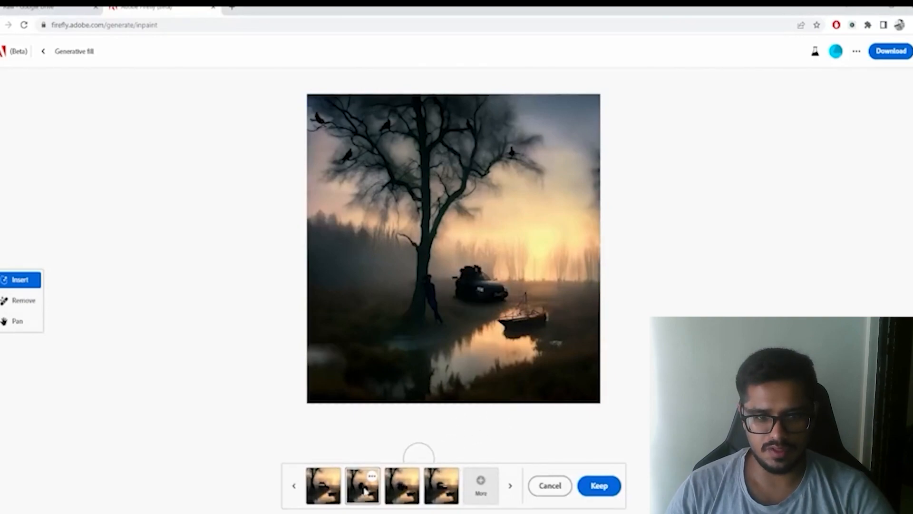
click(403, 490)
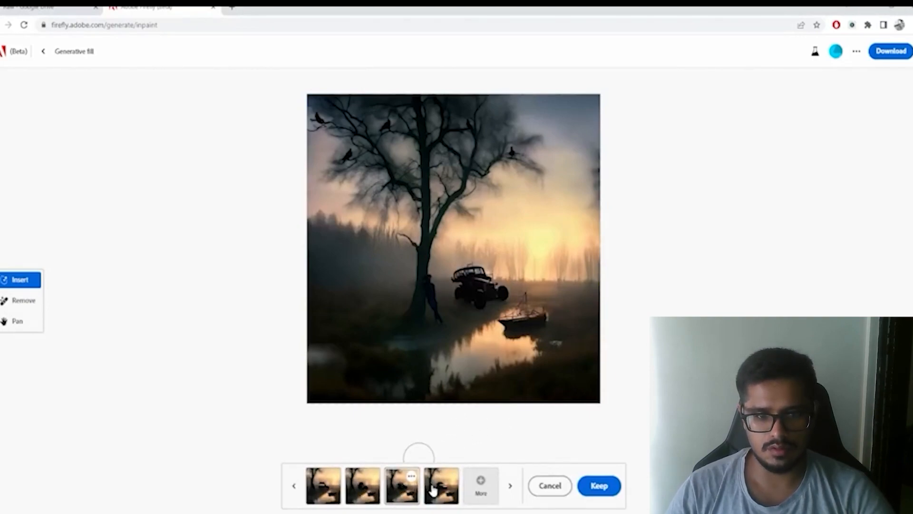
click(432, 490)
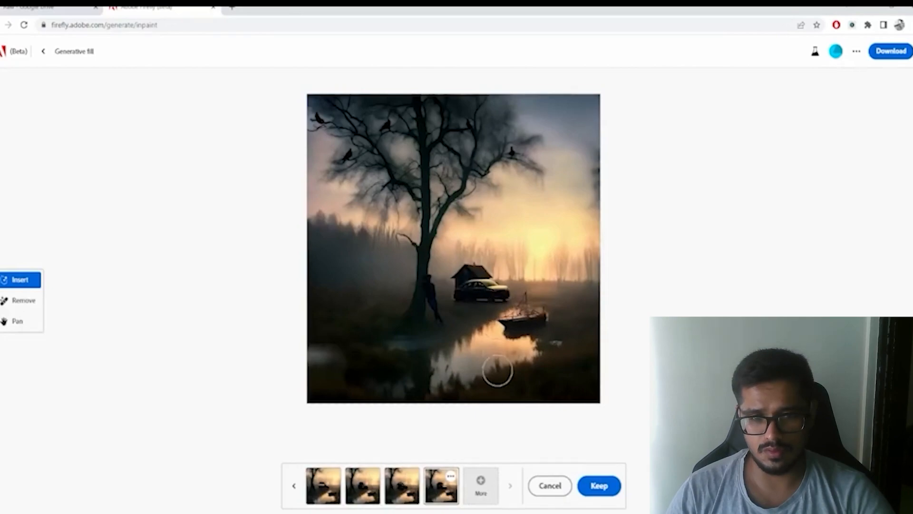
- Generate another batch of car and house silhouettes, browse its second to fourth variations and discard the results
click(468, 491)
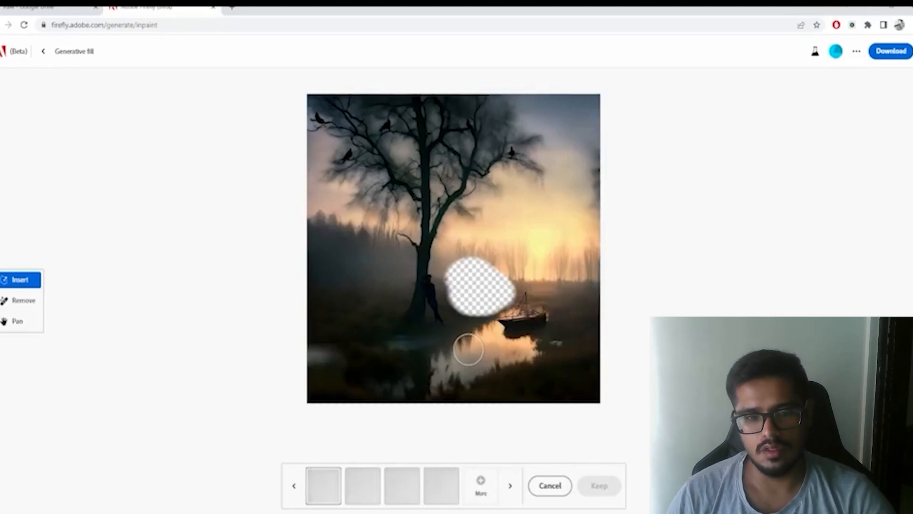
click(361, 485)
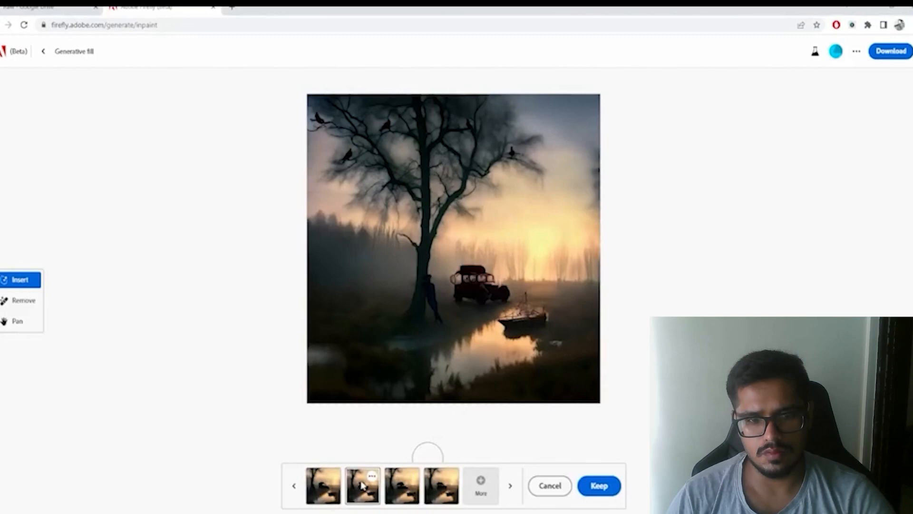
click(394, 489)
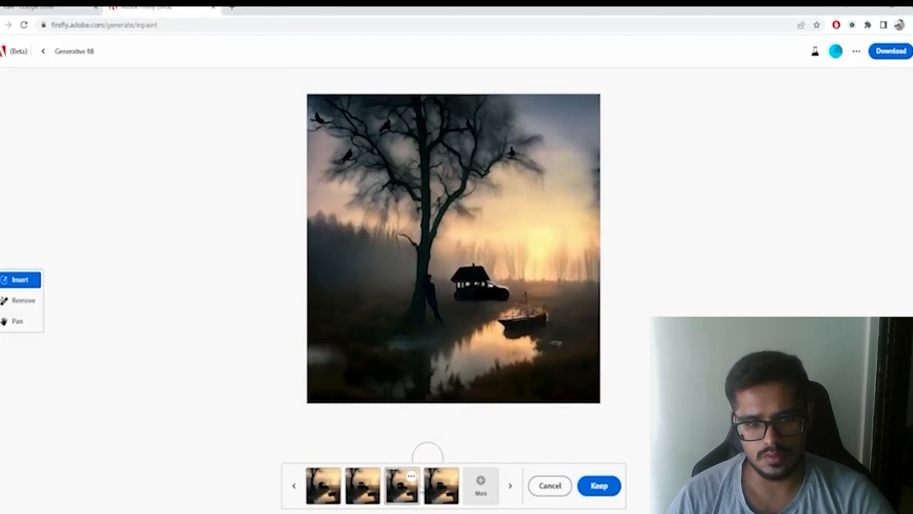
click(435, 492)
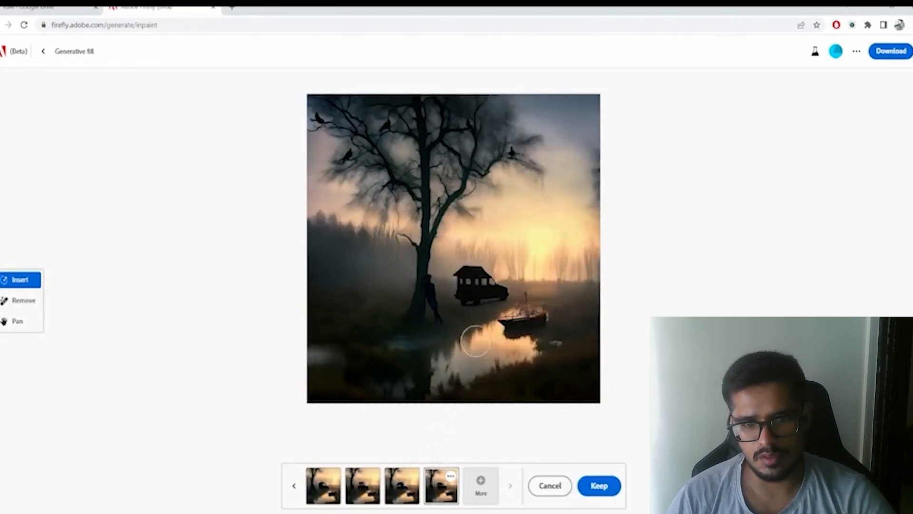
click(544, 489)
- Replace the prompt with one starting "house with", generate it in the same mask and compare the second and fourth variations
key(ctrl+a)
text(hou)
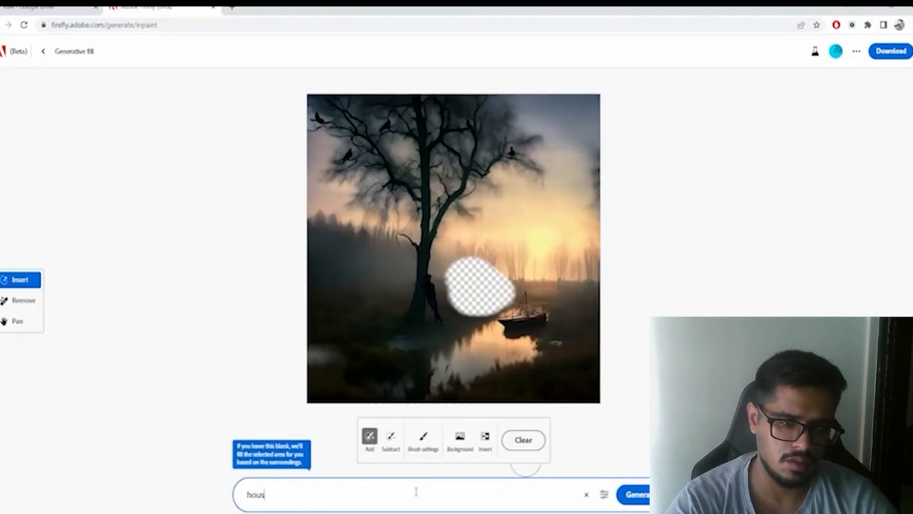
text(se with)
key(Return)
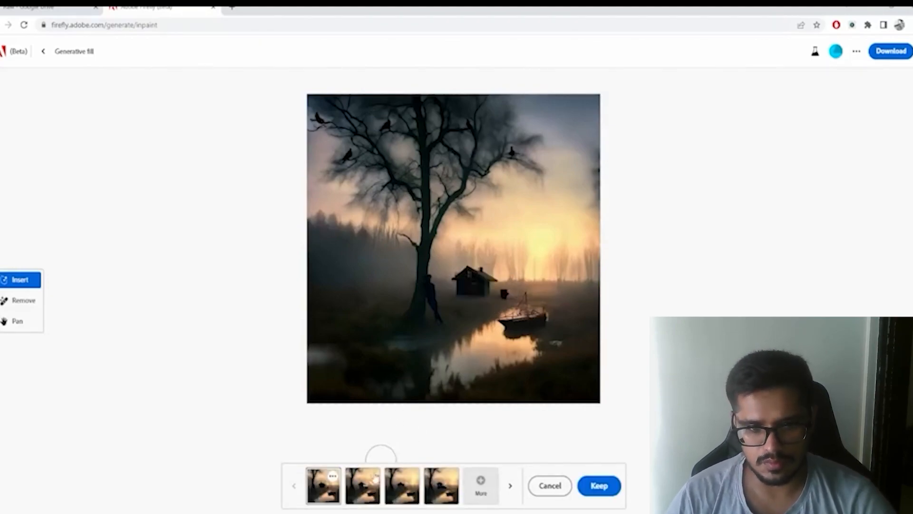
click(364, 490)
click(441, 485)
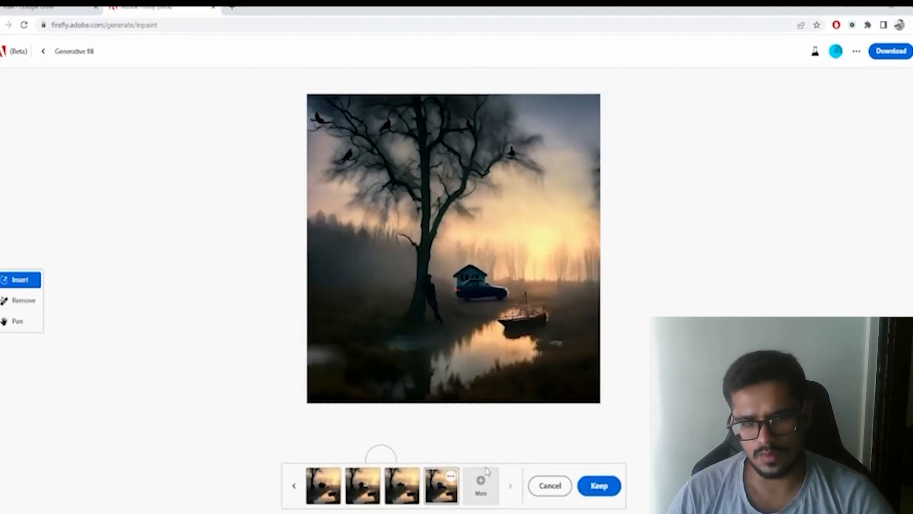
- Generate another batch from the house prompt and browse its first, second and fourth variations
click(483, 490)
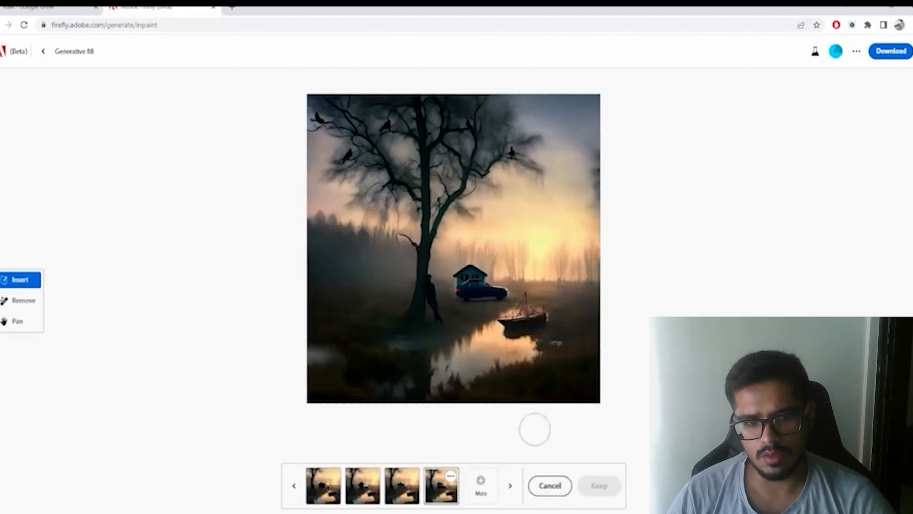
click(508, 489)
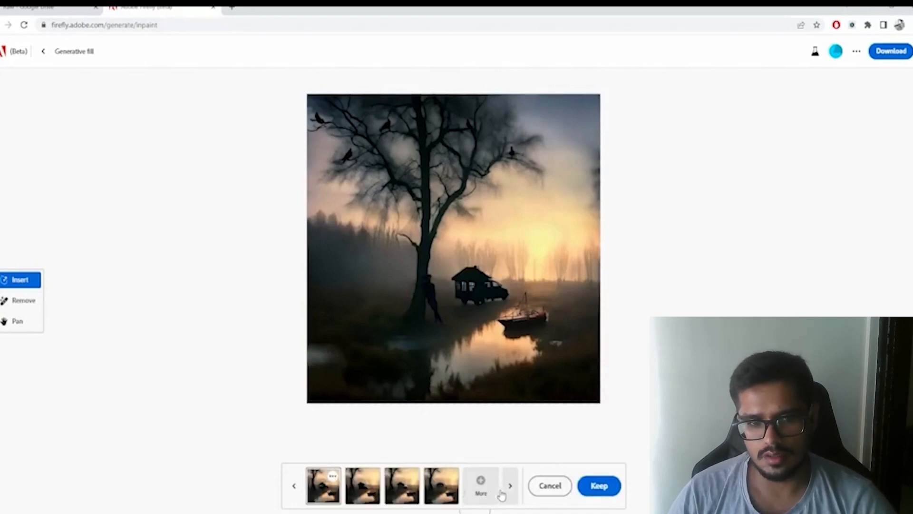
click(366, 488)
click(440, 487)
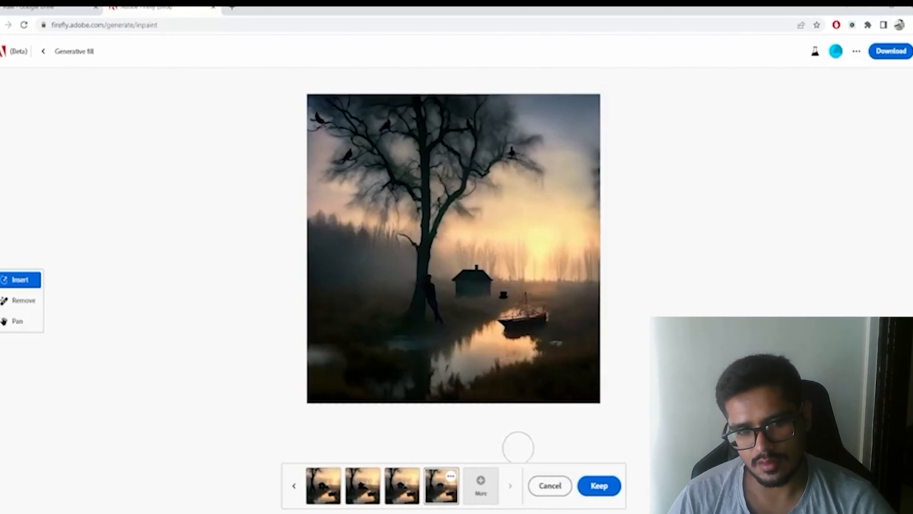
- Discard the current house results, extend the prompt with ", dark, low visibility" and generate again in the same mask
click(538, 485)
click(459, 487)
text(, dark)
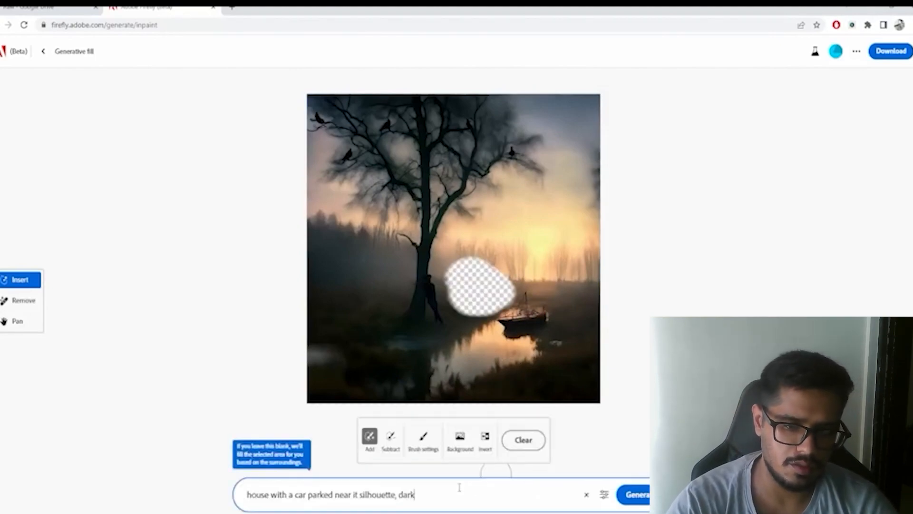
text(, low visibility)
key(Return)
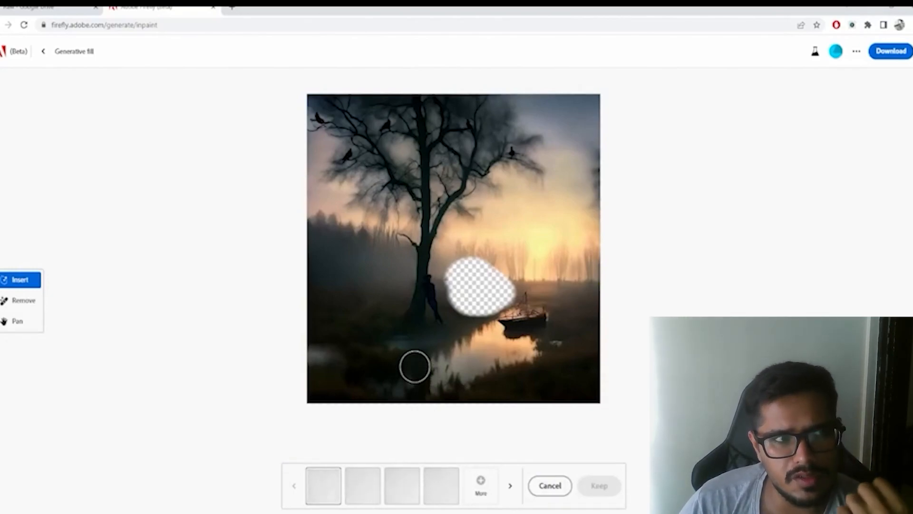
- Compare the second, third and fourth house variations, keep the third and download the image
click(372, 493)
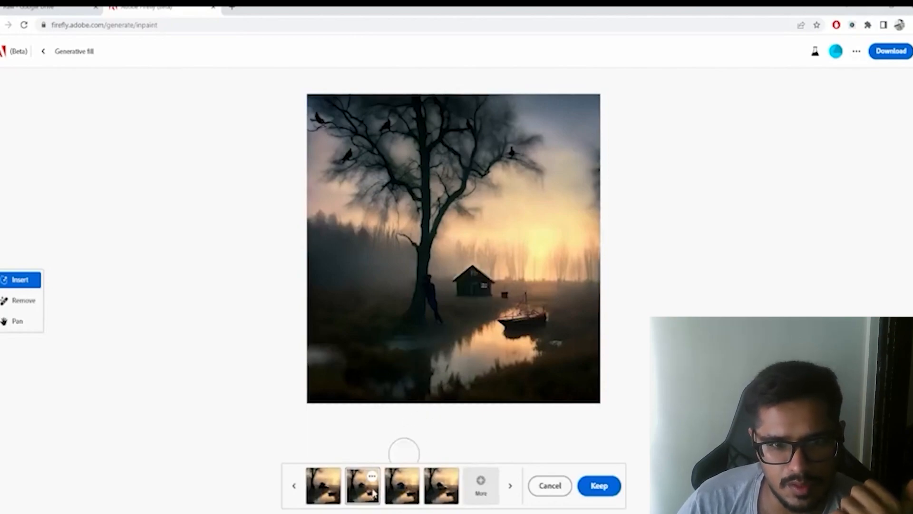
click(403, 490)
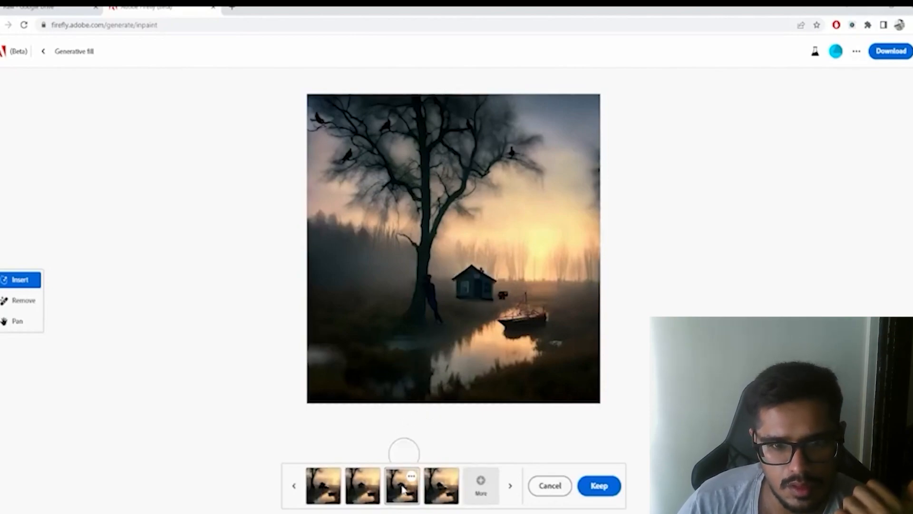
click(451, 497)
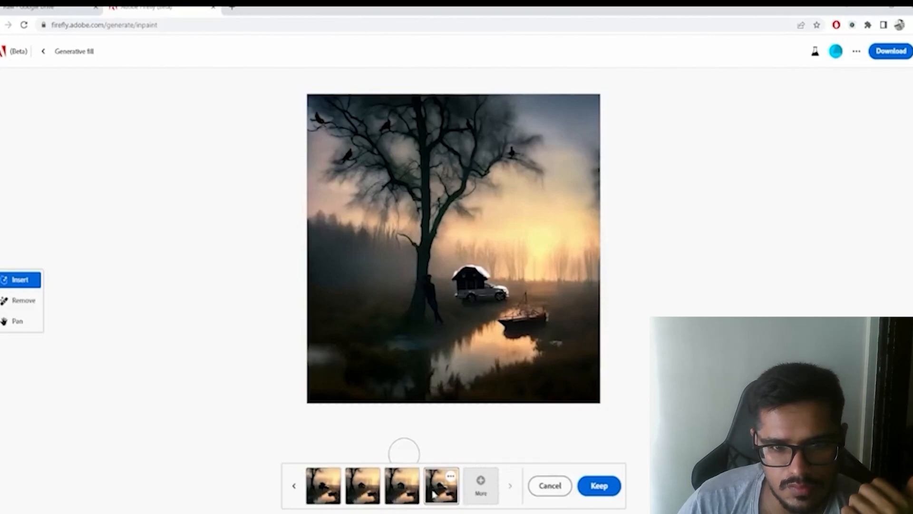
click(418, 493)
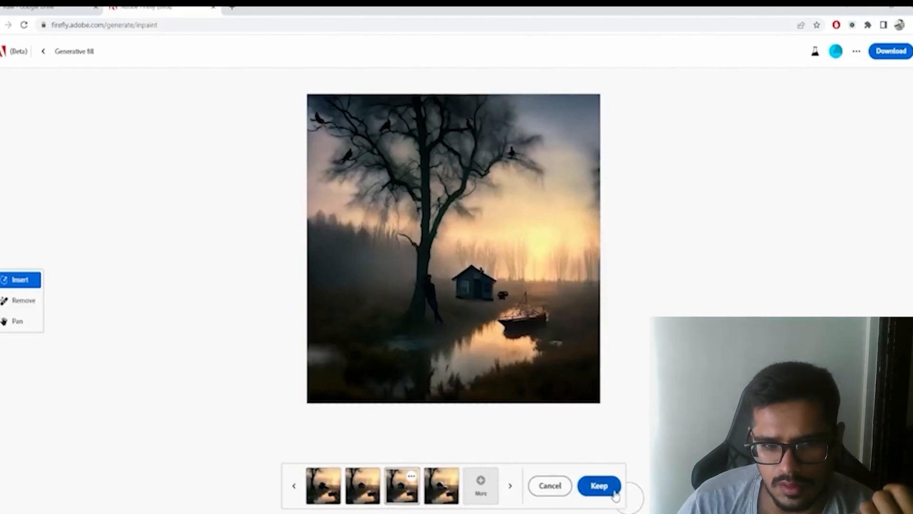
click(600, 486)
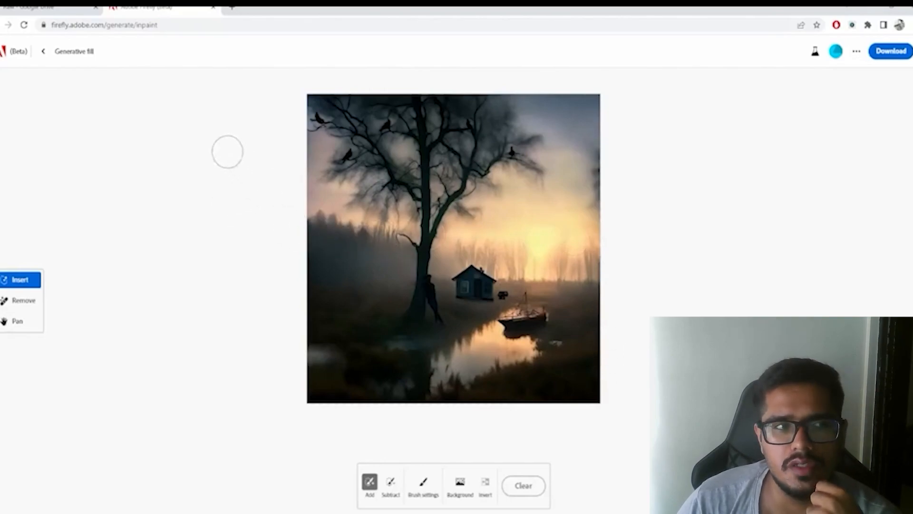
click(902, 52)
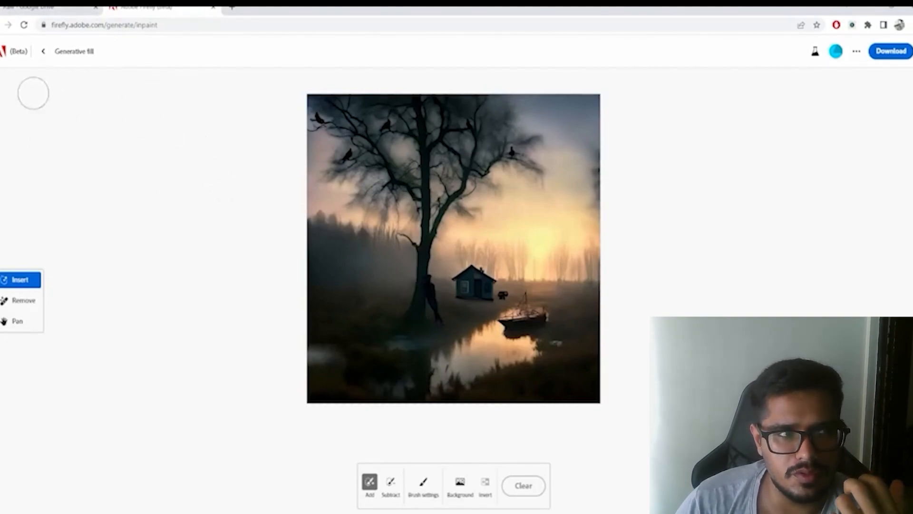
- Leave Generative fill for the home page and open the Generative recolor feature
click(41, 54)
click(41, 53)
scroll(216, 270, down, 3)
scroll(216, 270, down, 3)
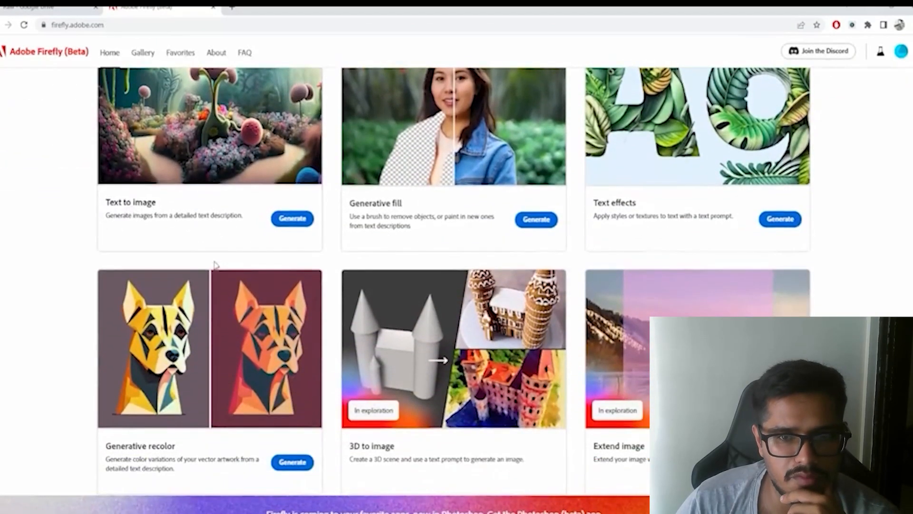
scroll(215, 265, down, 2)
scroll(267, 322, up, 1)
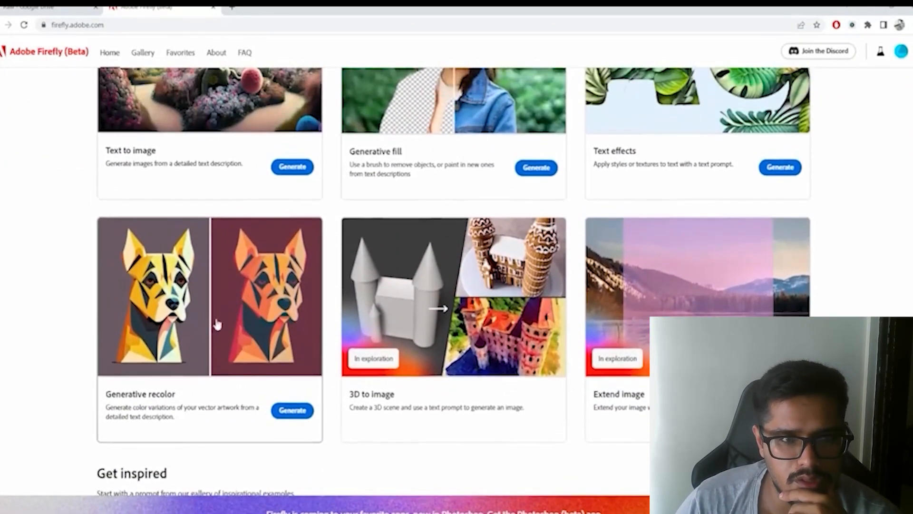
scroll(216, 328, up, 3)
scroll(269, 342, down, 2)
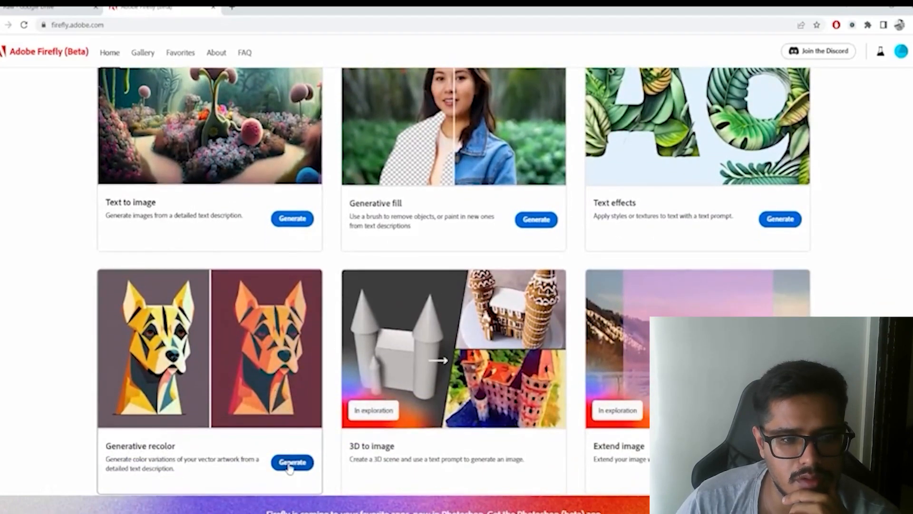
click(289, 463)
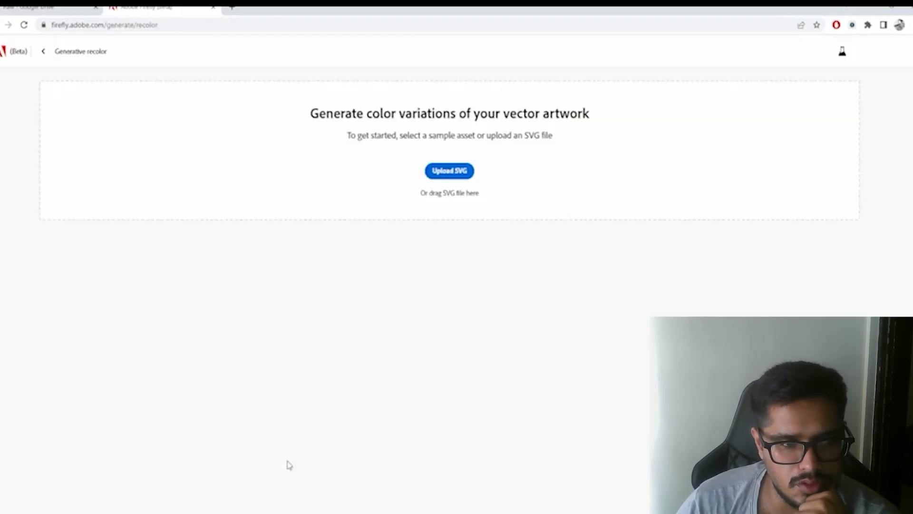
- Browse the sample vector artworks and recolor the sun-and-hills landscape with its "Sakura in the snow" prompt
scroll(241, 263, down, 2)
scroll(279, 284, up, 2)
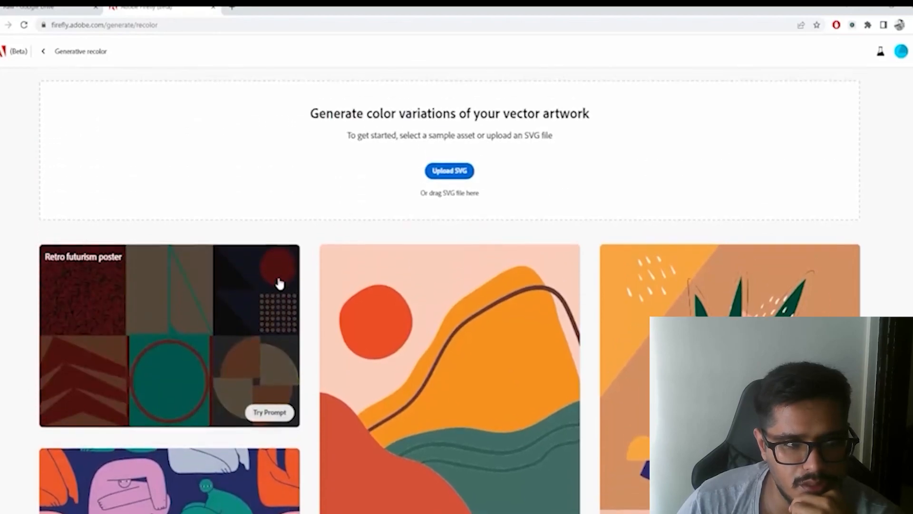
scroll(279, 285, down, 5)
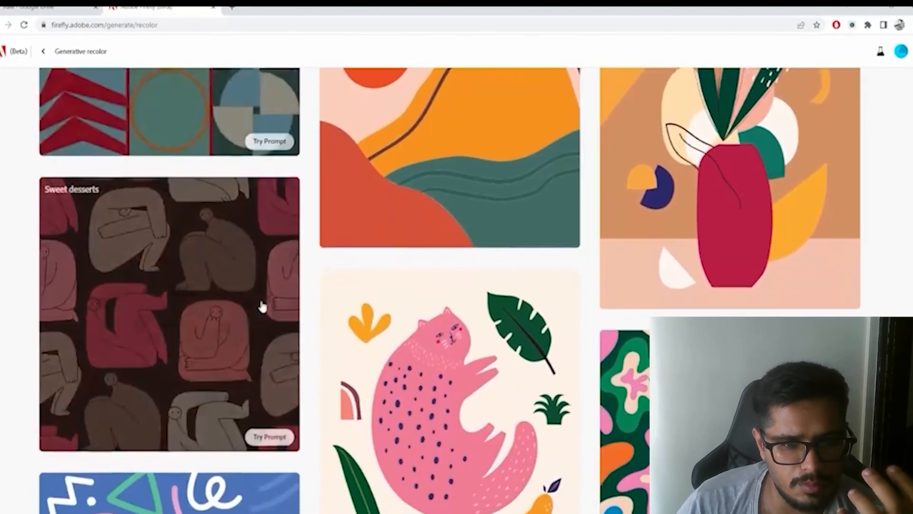
scroll(261, 304, down, 3)
scroll(283, 315, up, 8)
mouse_move(387, 298)
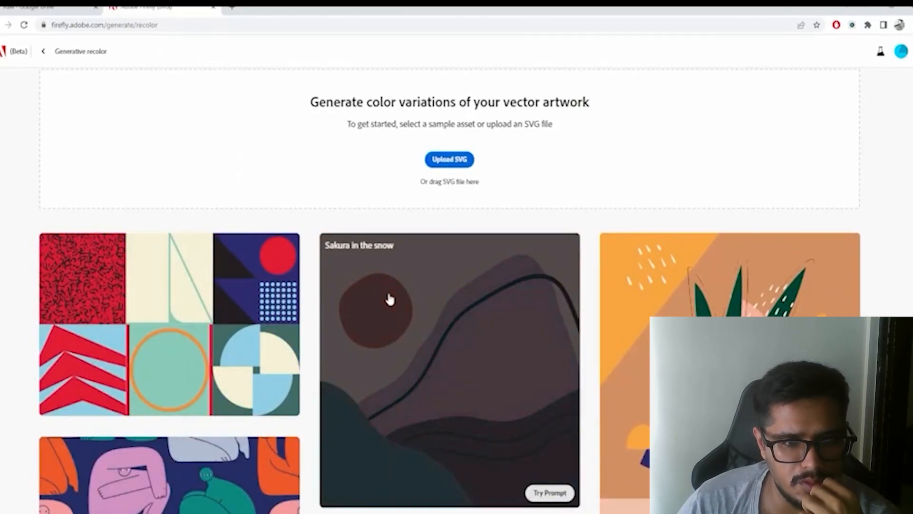
click(389, 299)
mouse_move(328, 299)
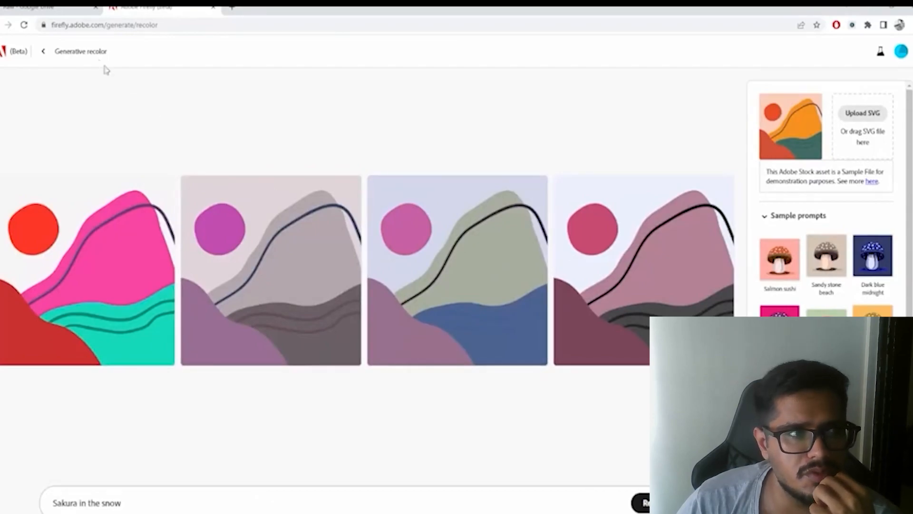
- Return to the sample gallery and recolor the pink cat artwork with its "Blue purple and green" prompt
click(42, 51)
scroll(375, 316, down, 3)
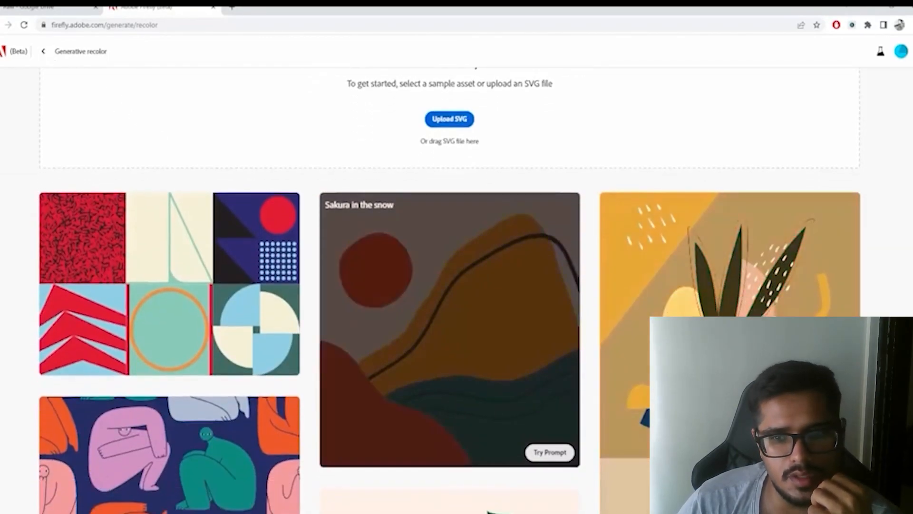
scroll(522, 307, down, 4)
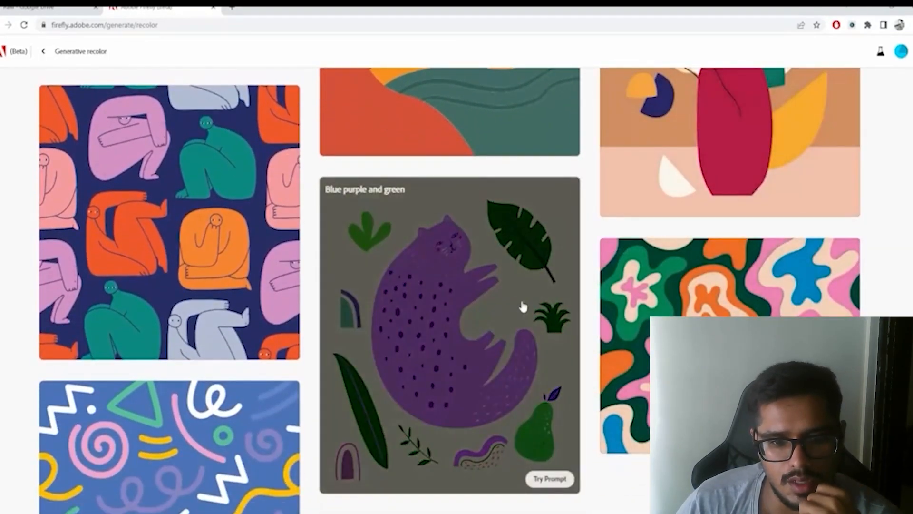
click(522, 307)
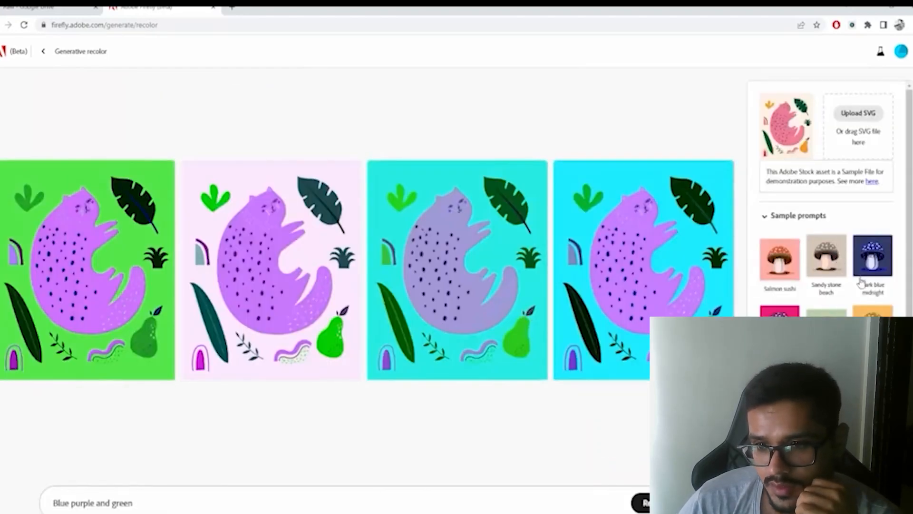
- Recolor the cat artwork with the "Faded emerald city" sample prompt, Triad harmony and the Scarlet color
scroll(826, 200, down, 2)
click(825, 292)
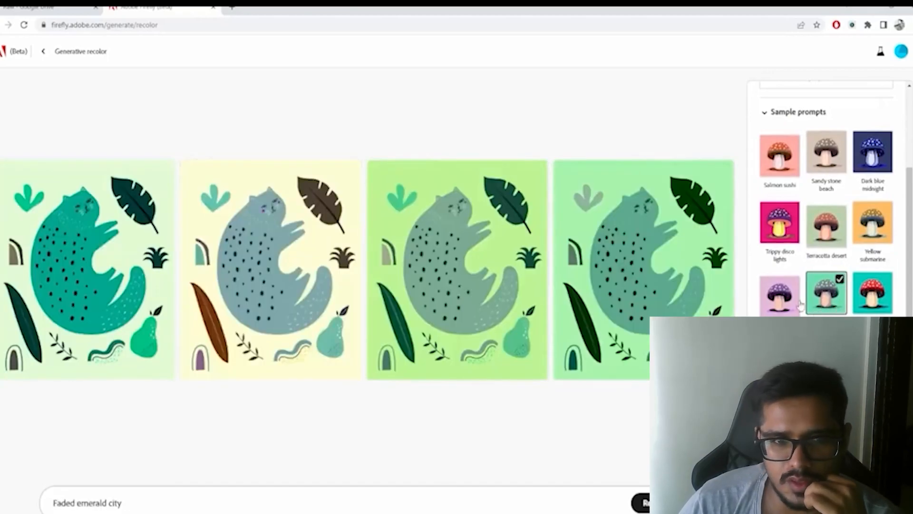
scroll(827, 285, down, 1)
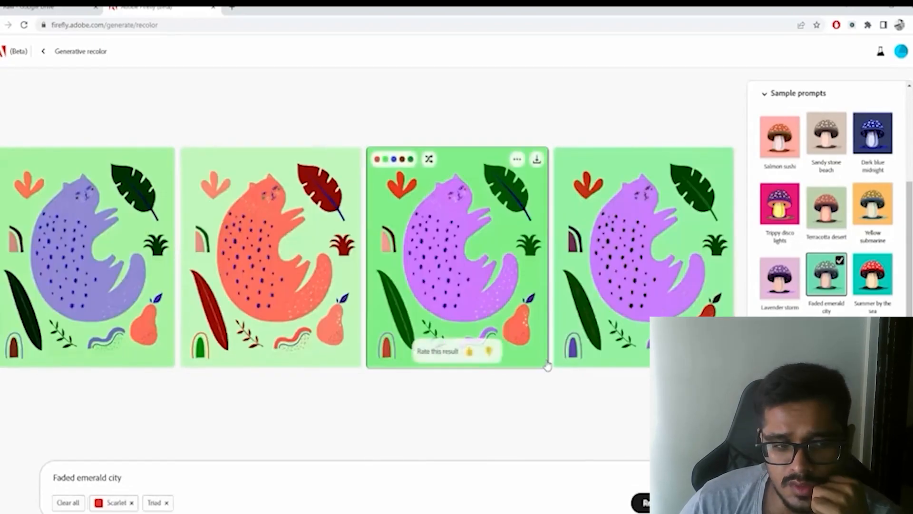
- Recolor the cat artwork with the prompt "techno-city, futuristic" and remove the Triad and Scarlet options
drag(142, 474, 47, 485)
key(BackSpace)
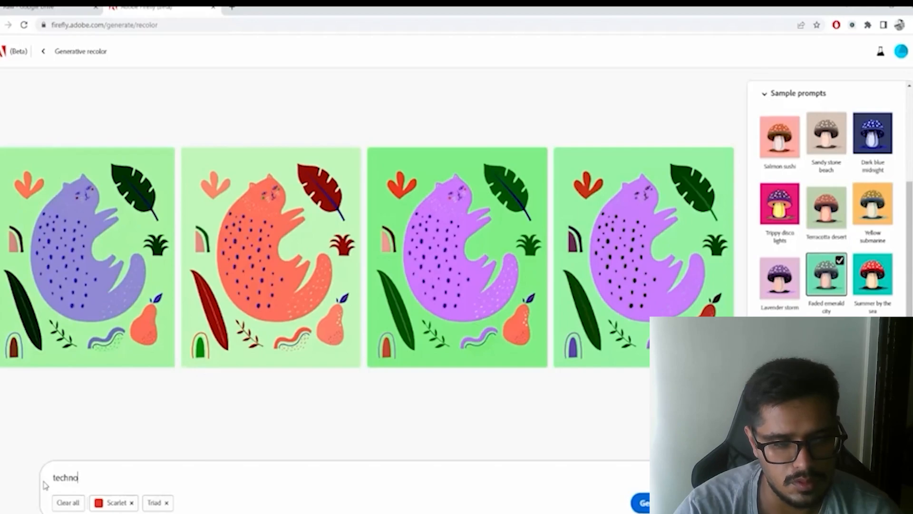
text(techno-city, futurist)
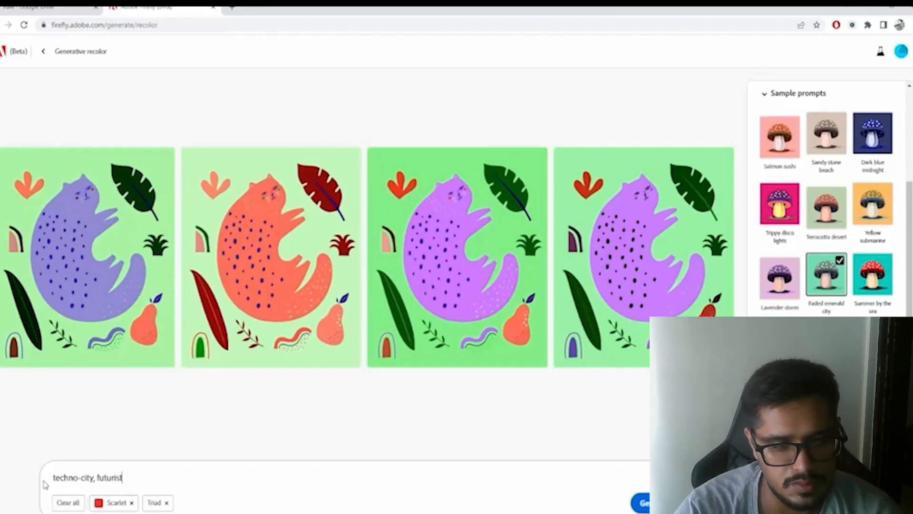
text(ic)
key(Return)
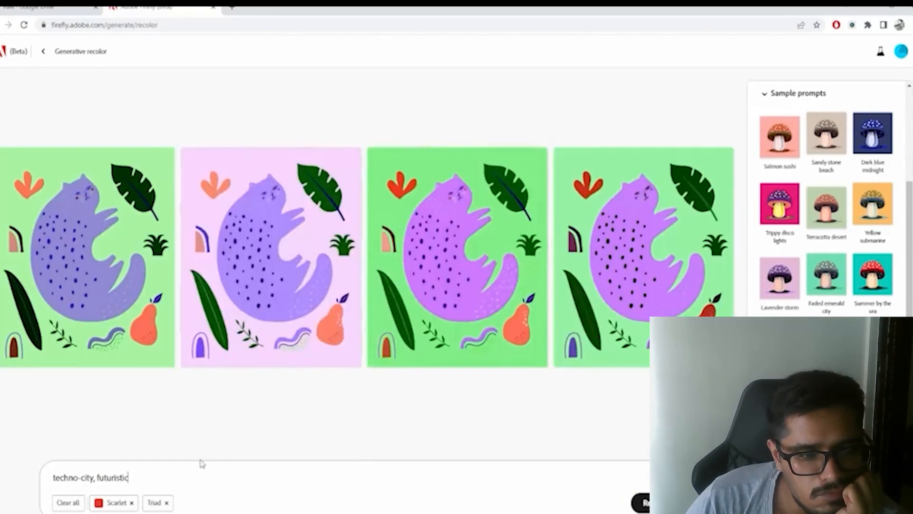
click(166, 503)
click(131, 503)
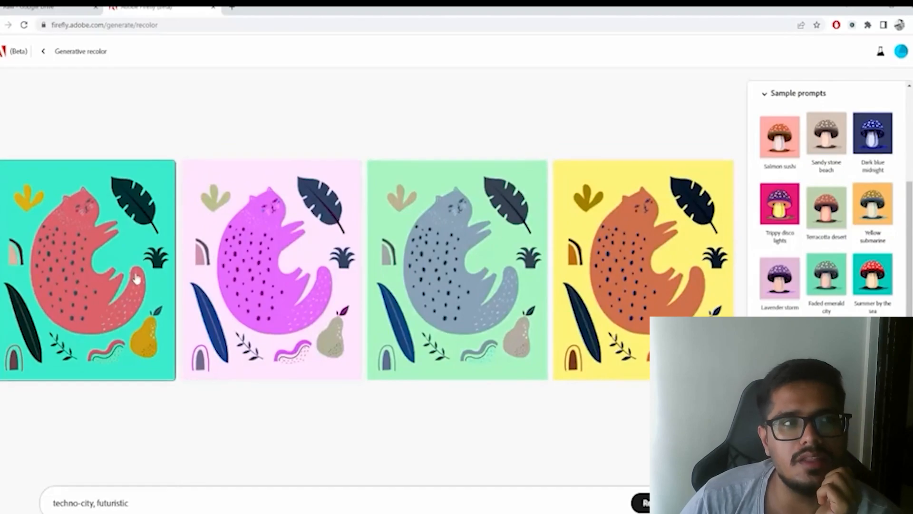
- Return to the Generative recolor start page and examine its sample artworks and SVG upload area
click(40, 51)
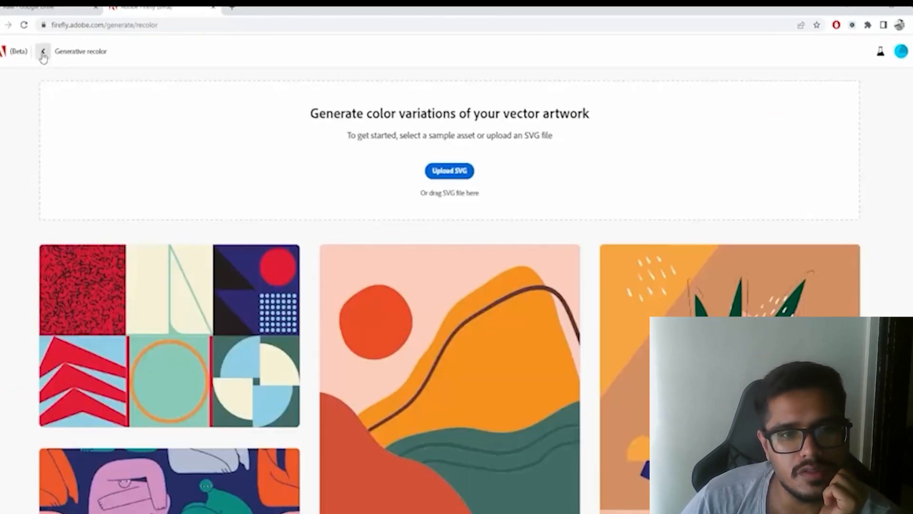
scroll(252, 286, down, 8)
scroll(252, 286, up, 3)
scroll(253, 285, up, 5)
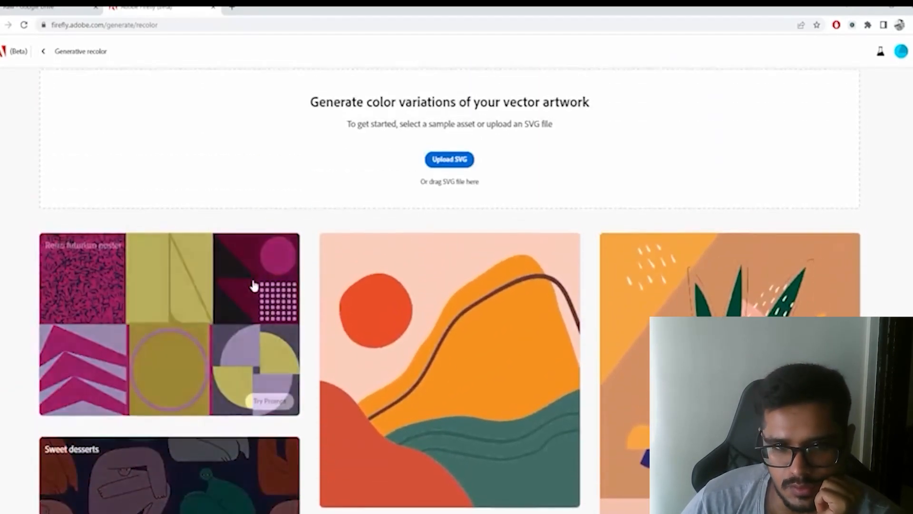
drag(444, 191, 472, 191)
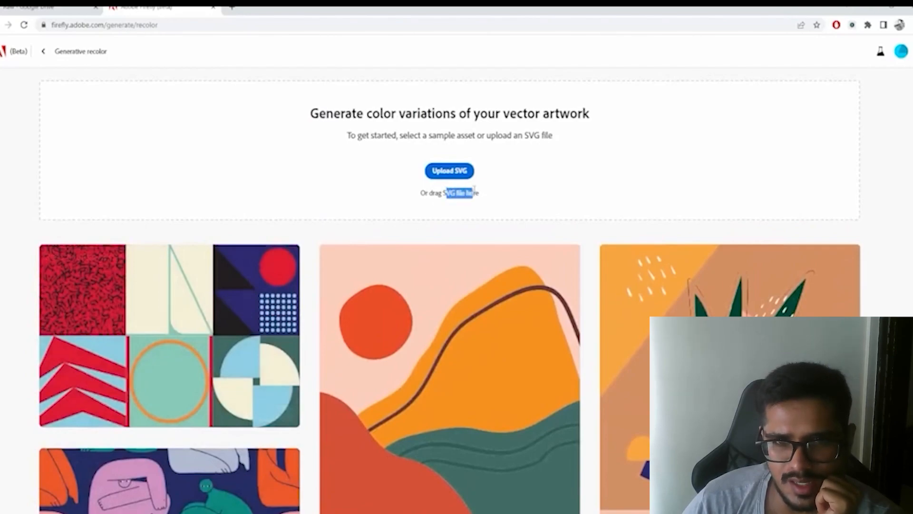
mouse_move(430, 291)
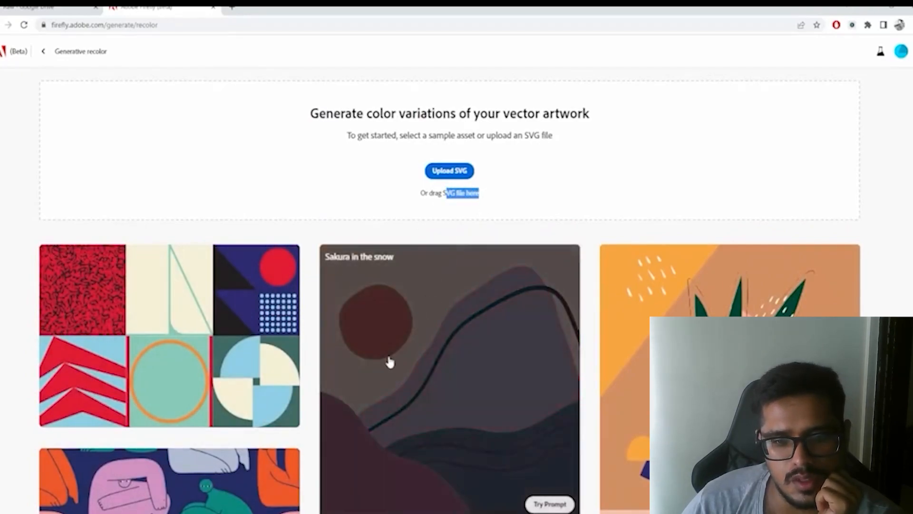
key(alt+Tab)
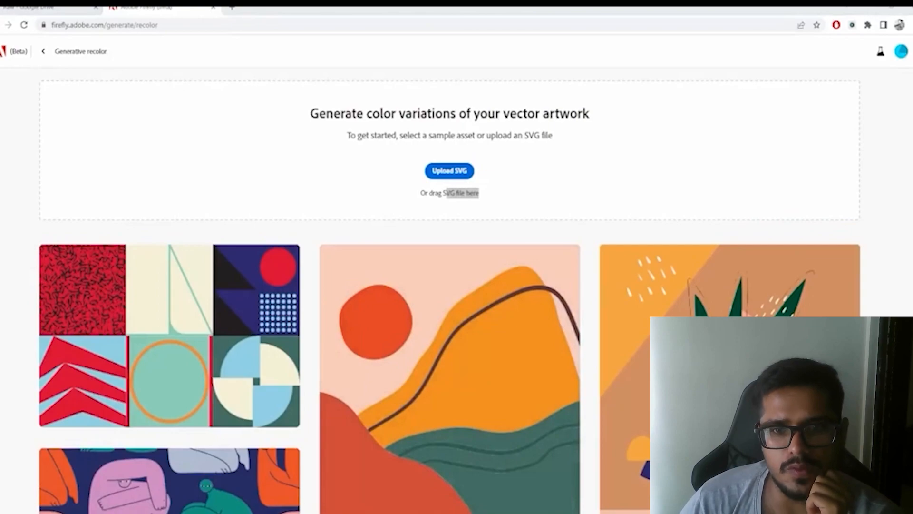